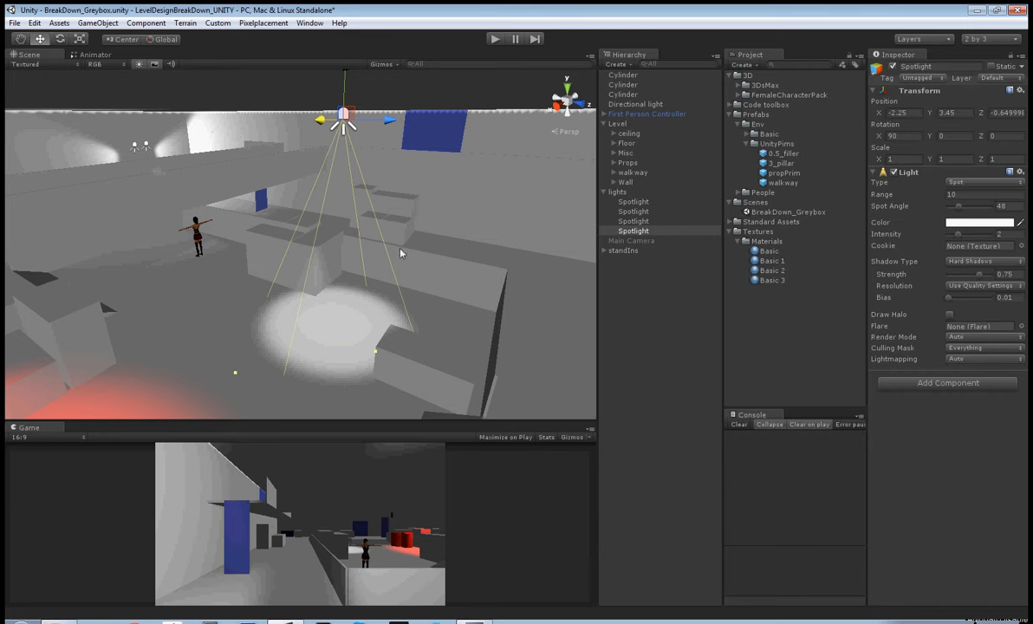
Step: Examine the greybox level around the selected white spotlight and the red-lit area from several angles
left_click_drag(361, 257, 440, 236, "alt")
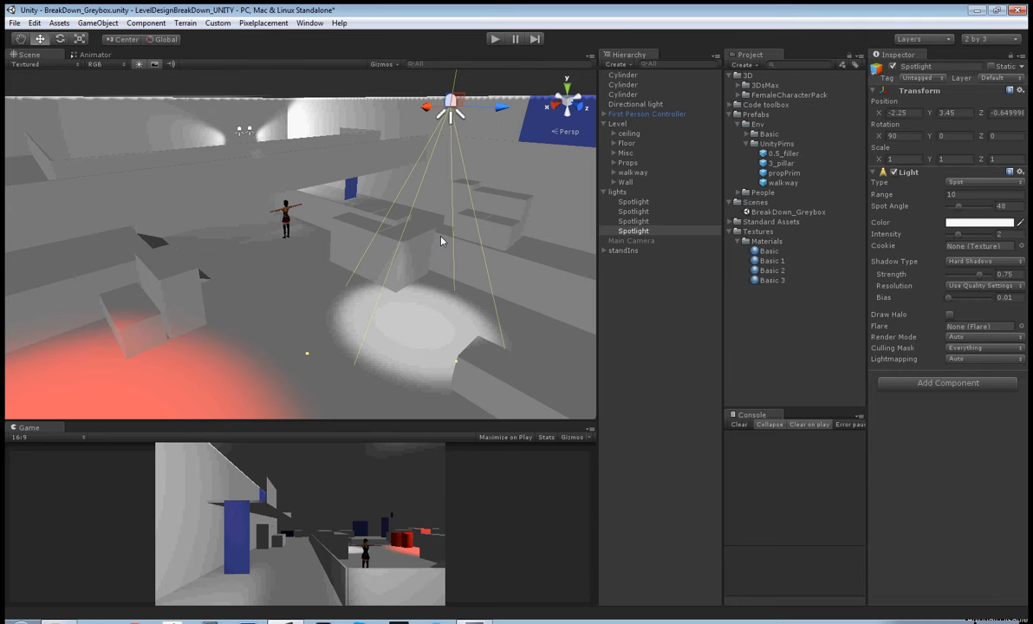
left_click_drag(454, 224, 290, 262, "alt")
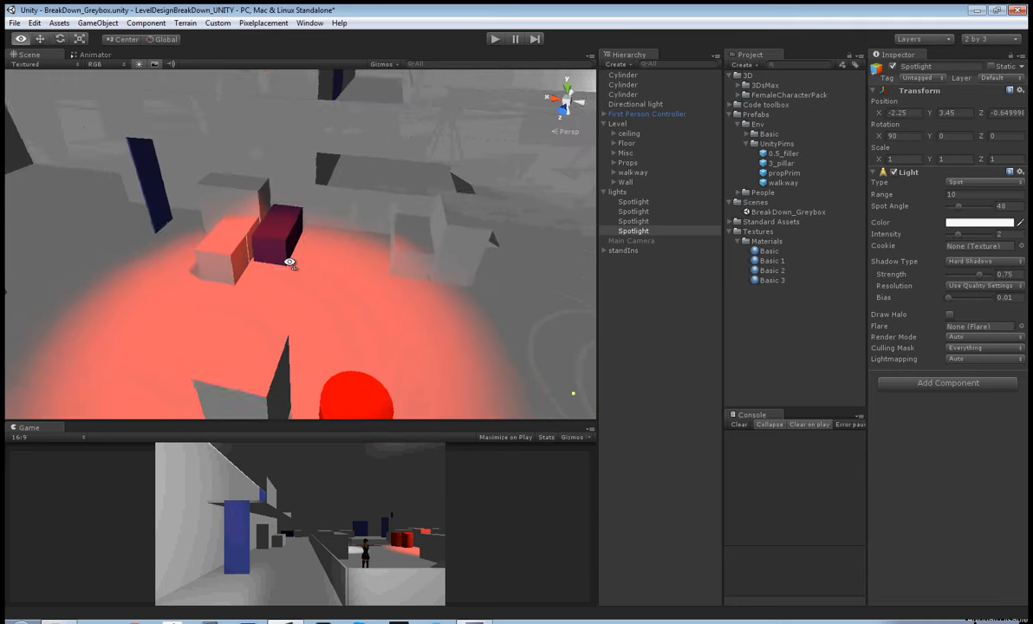
right_click_drag(290, 263, 416, 238)
right_click_drag(350, 265, 390, 258)
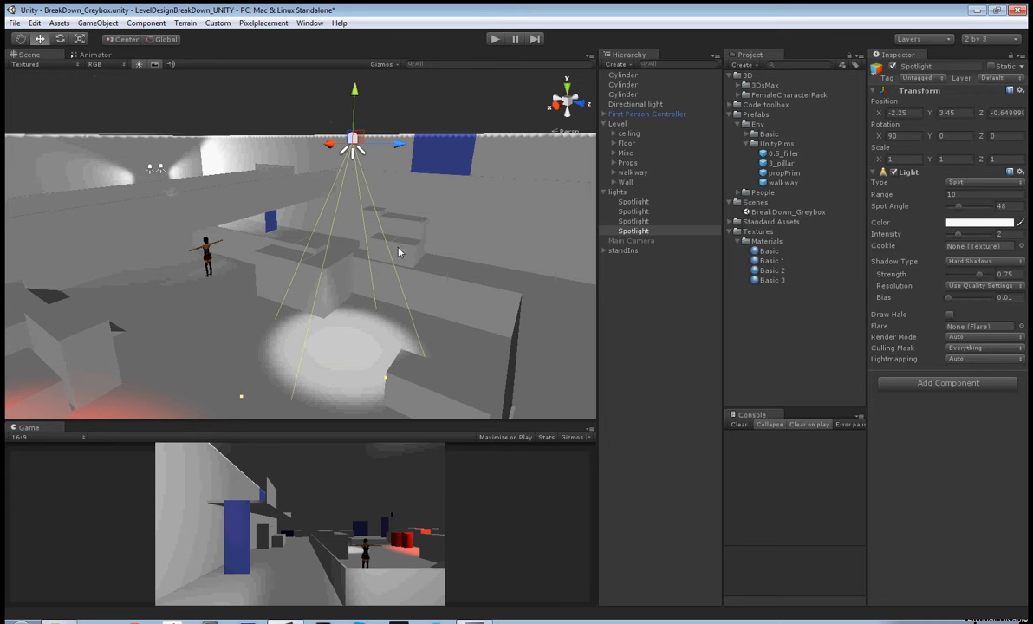
left_click_drag(390, 253, 397, 236, "alt")
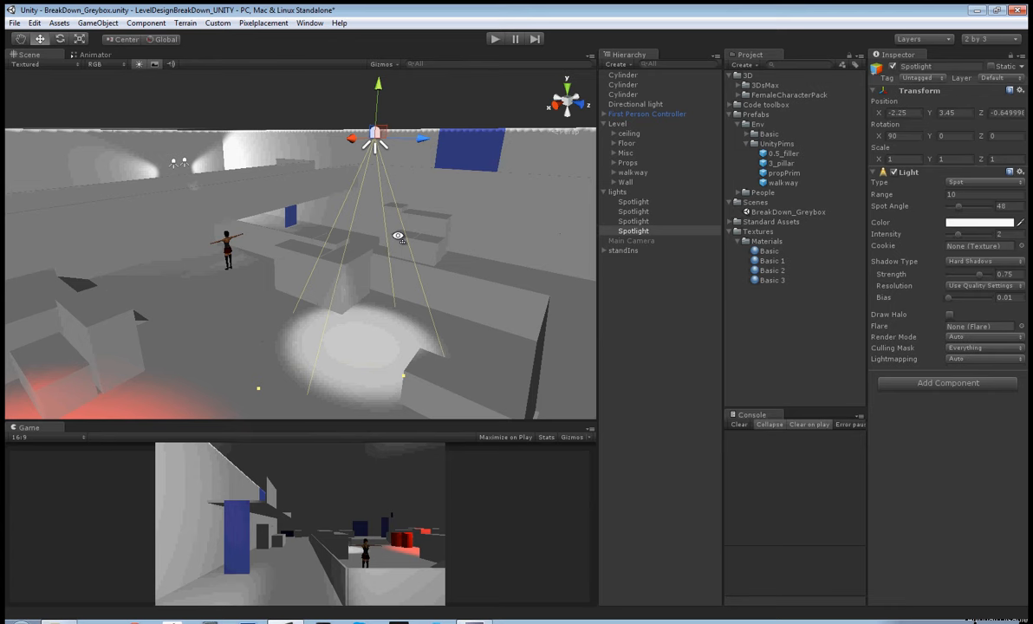
mouse_move(398, 235)
left_mouse_down("alt")
mouse_move(424, 228)
mouse_move(397, 233)
left_mouse_up("alt")
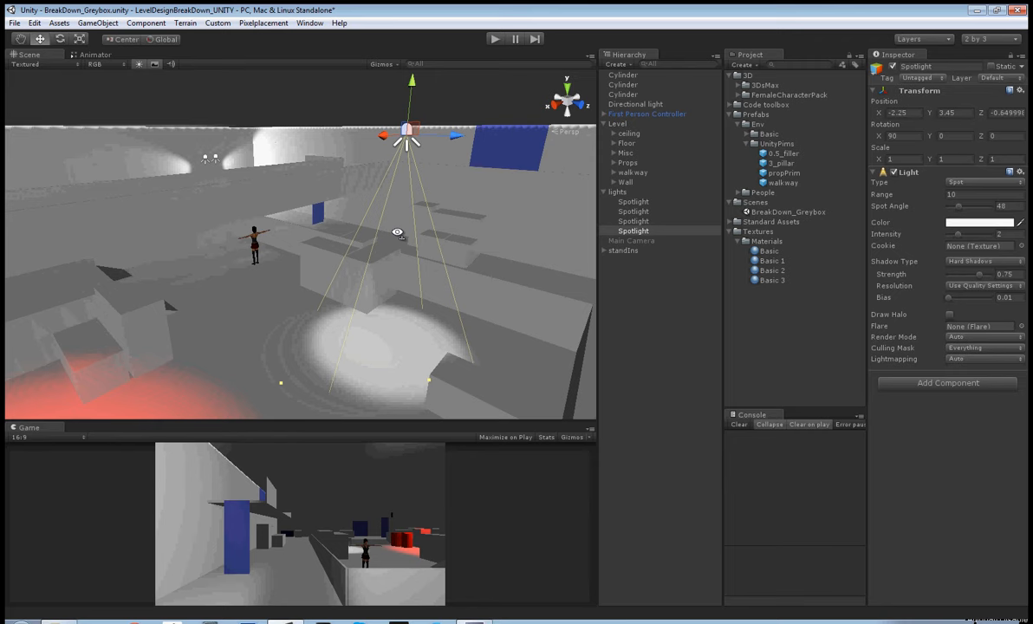
left_click_drag(400, 232, 444, 201, "alt")
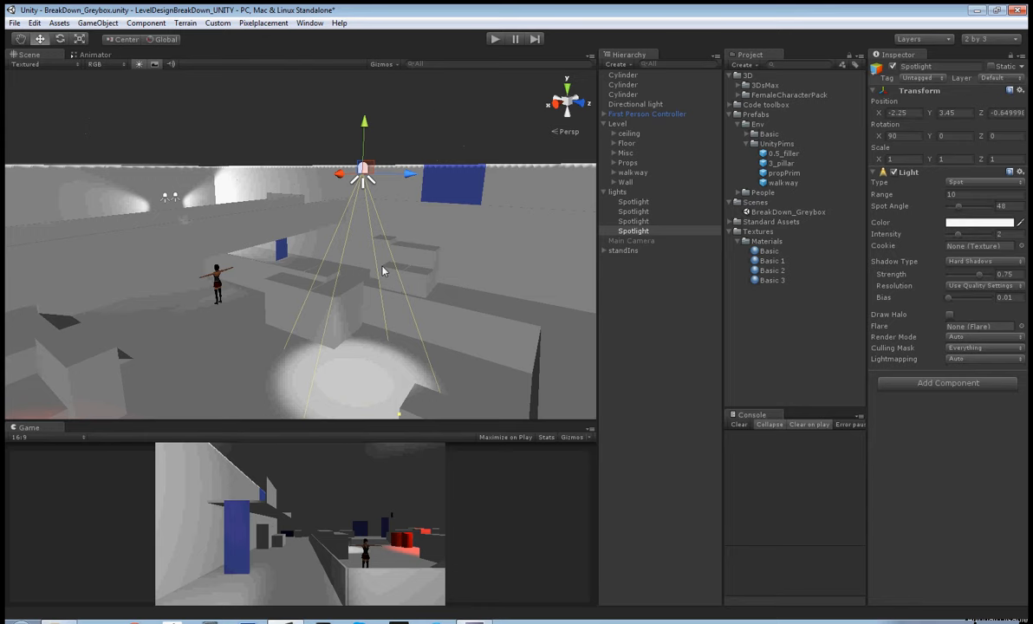
left_click_drag(383, 269, 432, 274, "alt")
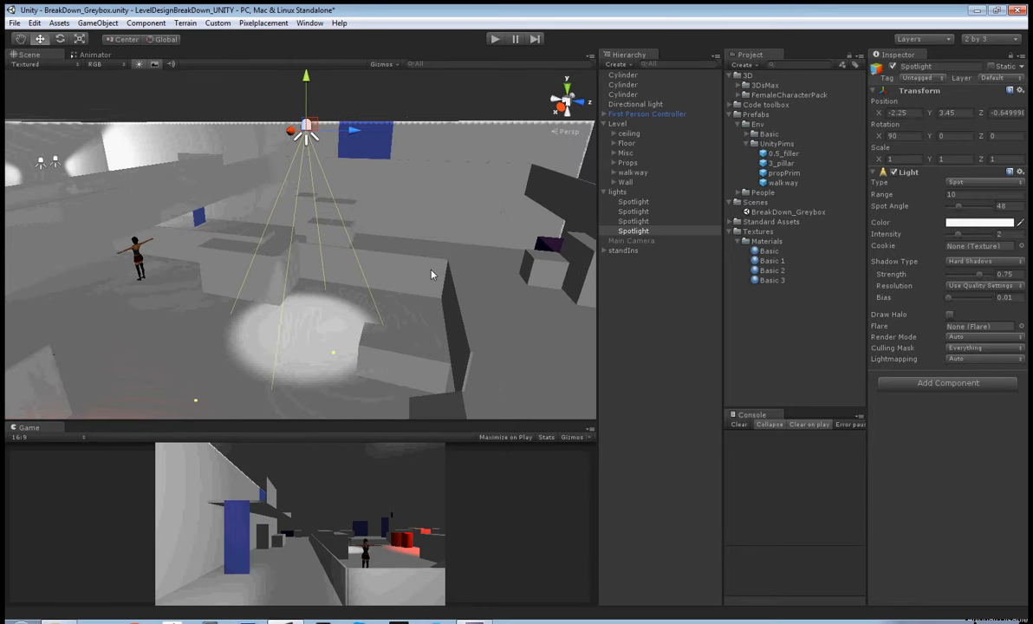
Step: Move the selected white spotlight near the far wall, to about X -9.1, Y 1, Z 5.45
left_click_drag(353, 131, 665, 148)
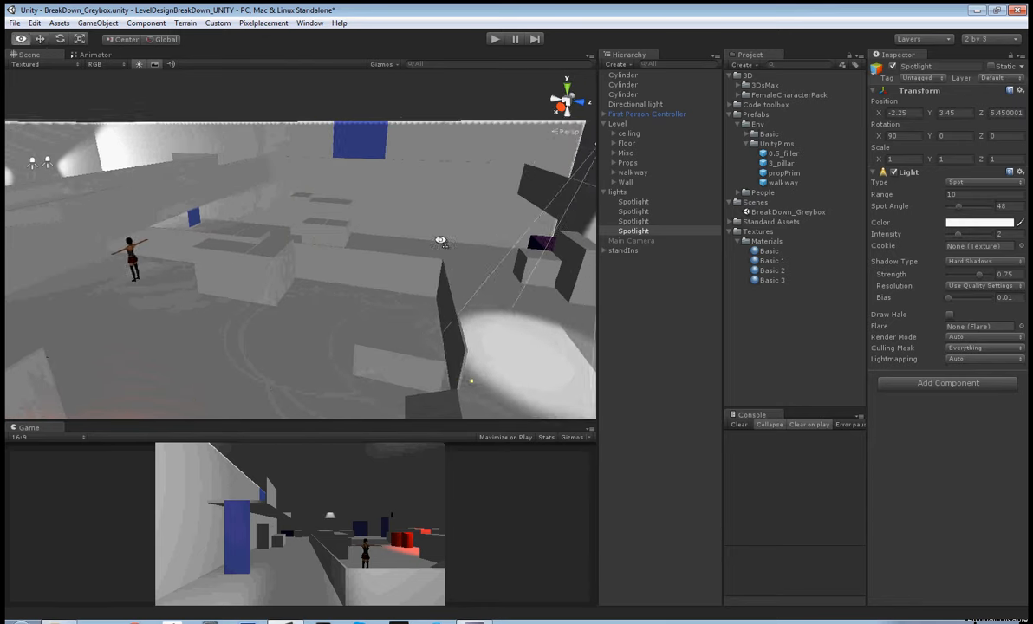
right_click_drag(390, 255, 445, 248)
left_click_drag(484, 94, 481, 207)
right_click_drag(350, 274, 405, 251)
left_click_drag(408, 238, 72, 239)
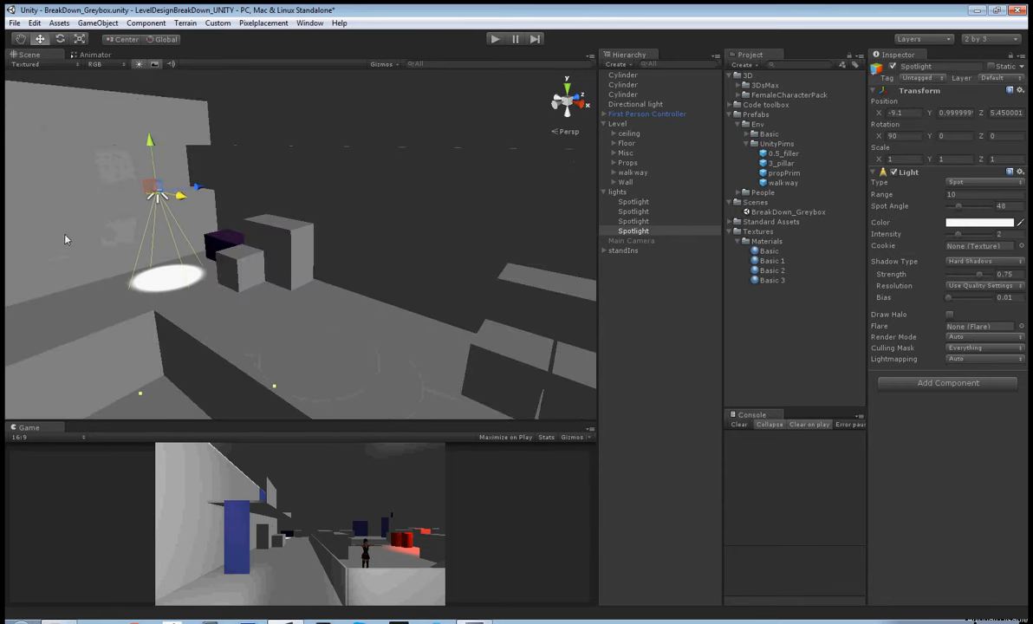
Step: Position the spotlight above the purple box at about X -8.6, Y 1.2, Z 7.7
mouse_move(271, 242)
right_mouse_down()
mouse_move(237, 208)
mouse_move(272, 241)
right_mouse_up()
key("w")
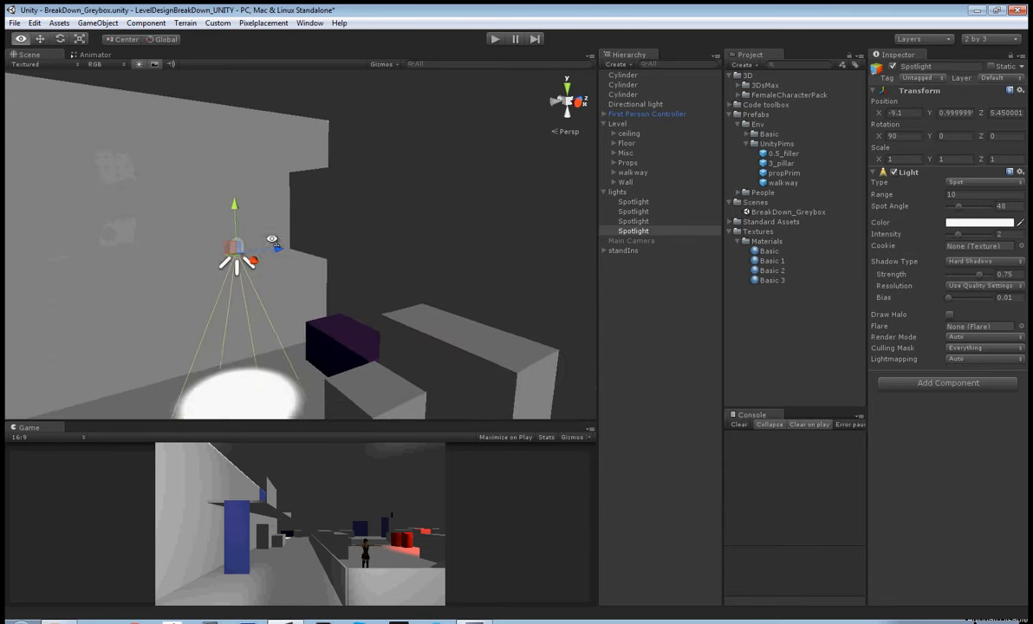
left_click_drag(276, 243, 395, 264)
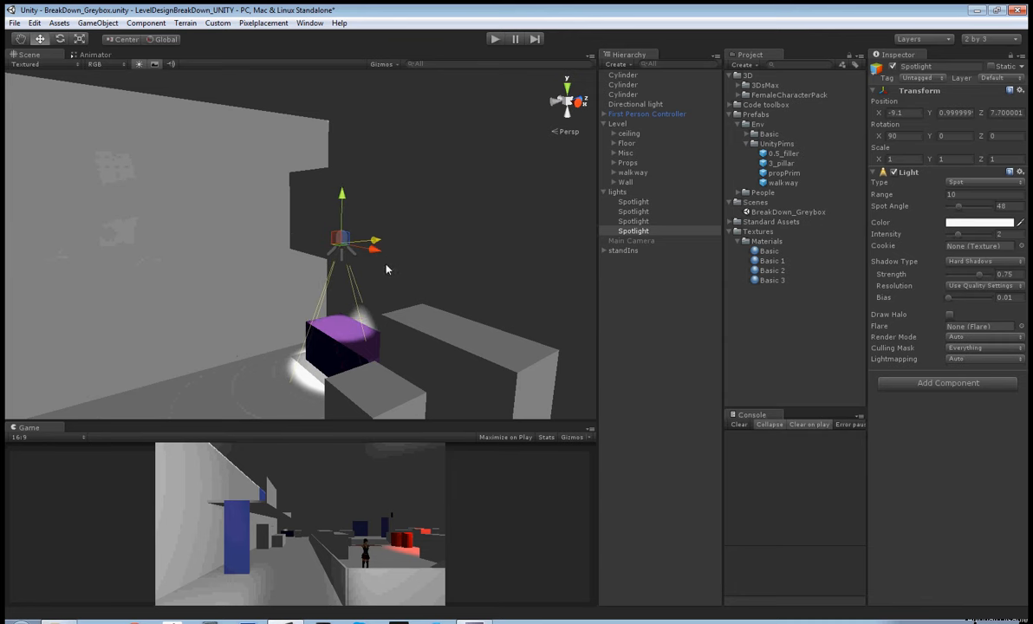
left_click_drag(340, 195, 351, 220)
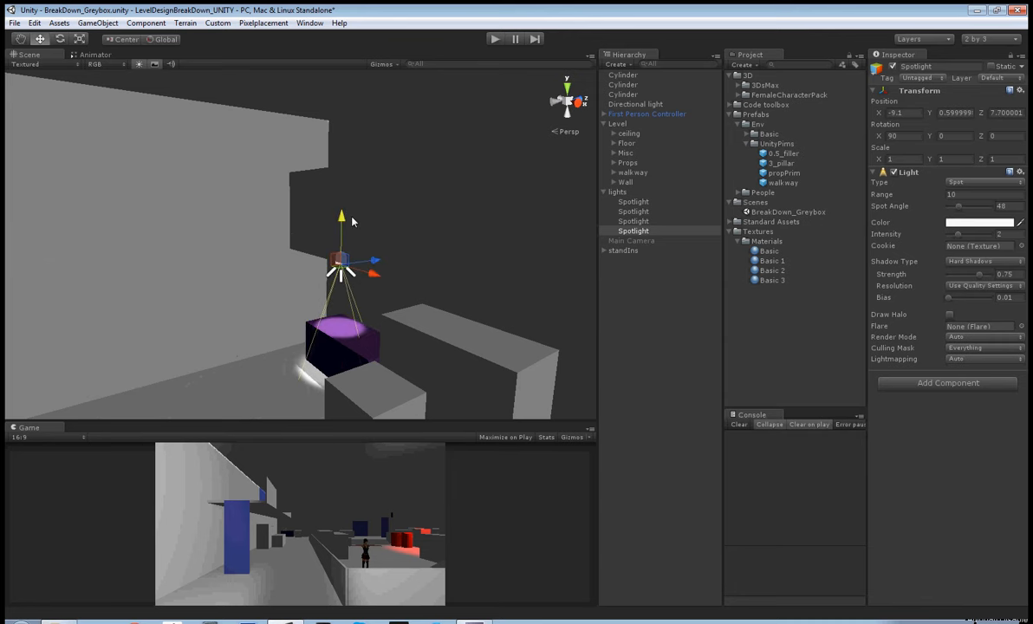
right_click_drag(350, 221, 351, 187)
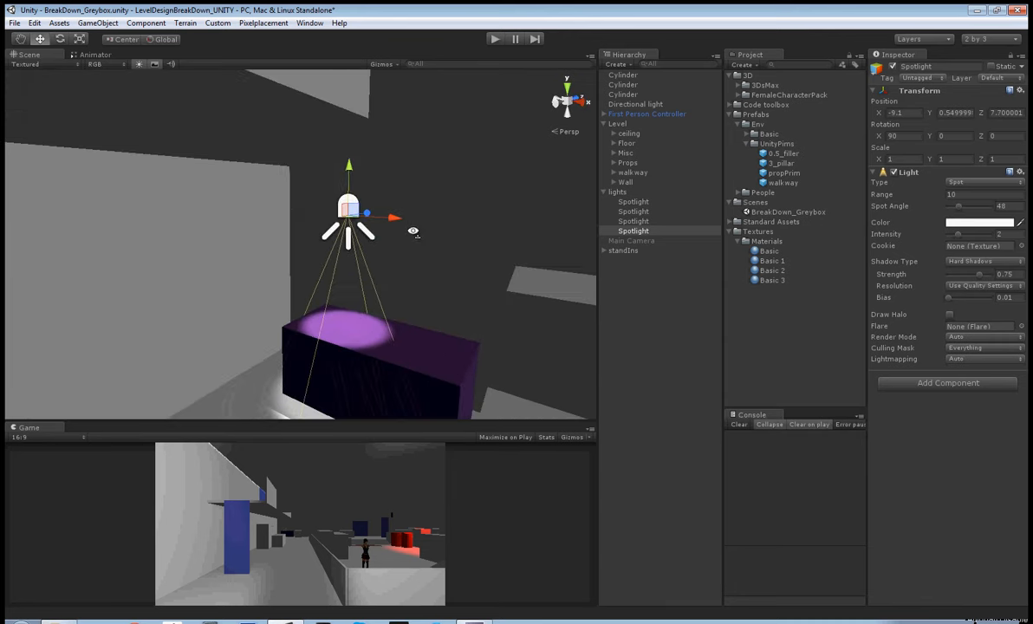
left_click_drag(349, 176, 350, 111)
left_click_drag(369, 151, 429, 179)
right_click_drag(407, 178, 301, 269)
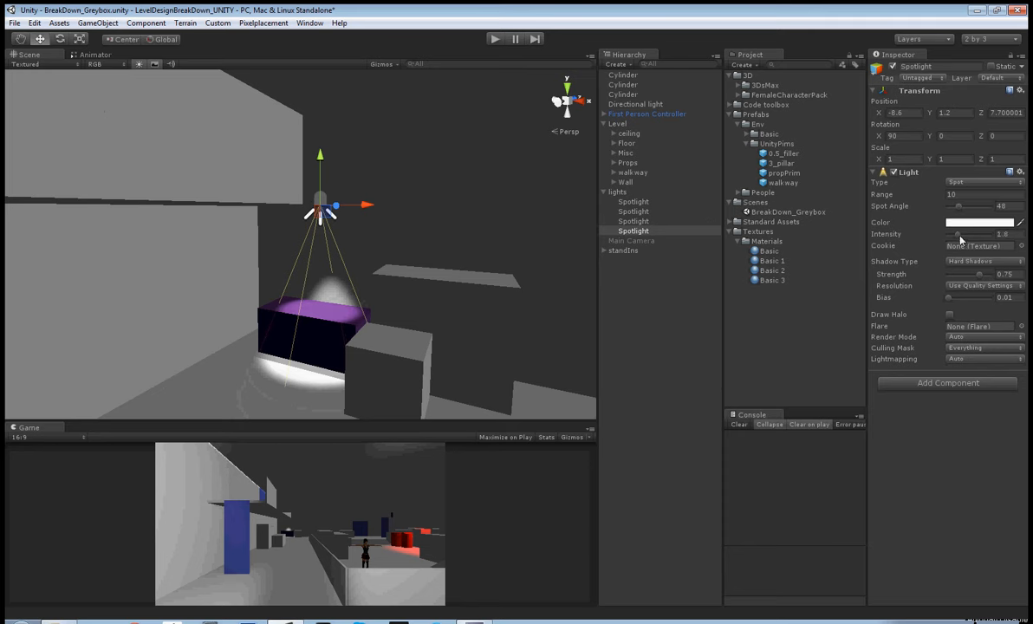
Step: Set the intensity of the spotlight above the purple box to 2 and its spot angle to 87
mouse_move(959, 240)
left_mouse_down()
mouse_move(988, 248)
mouse_move(961, 254)
left_mouse_up()
left_click_drag(443, 309, 395, 329, "alt")
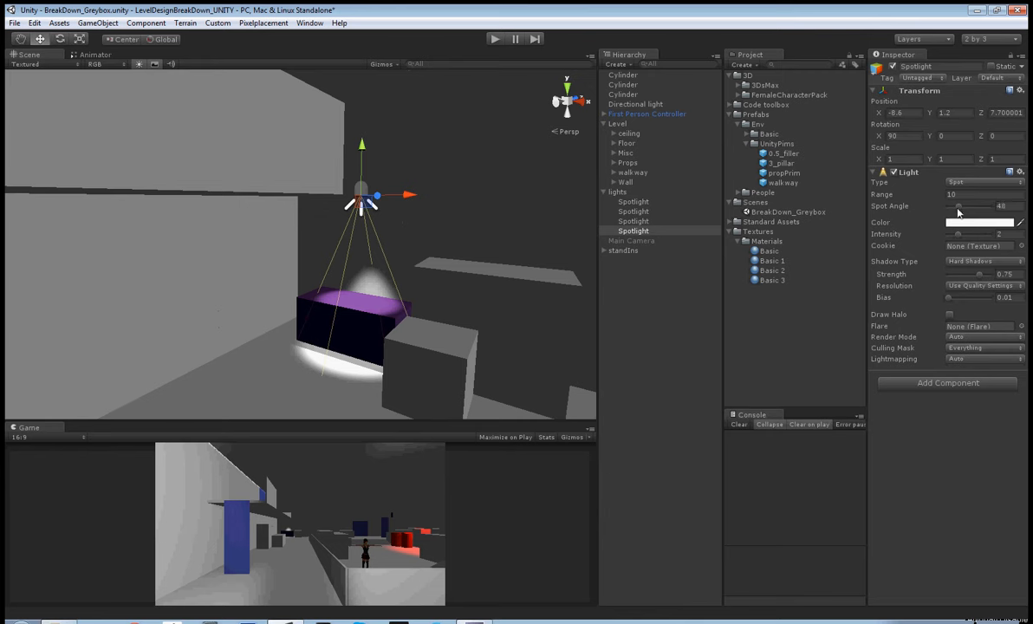
left_click_drag(957, 207, 968, 215)
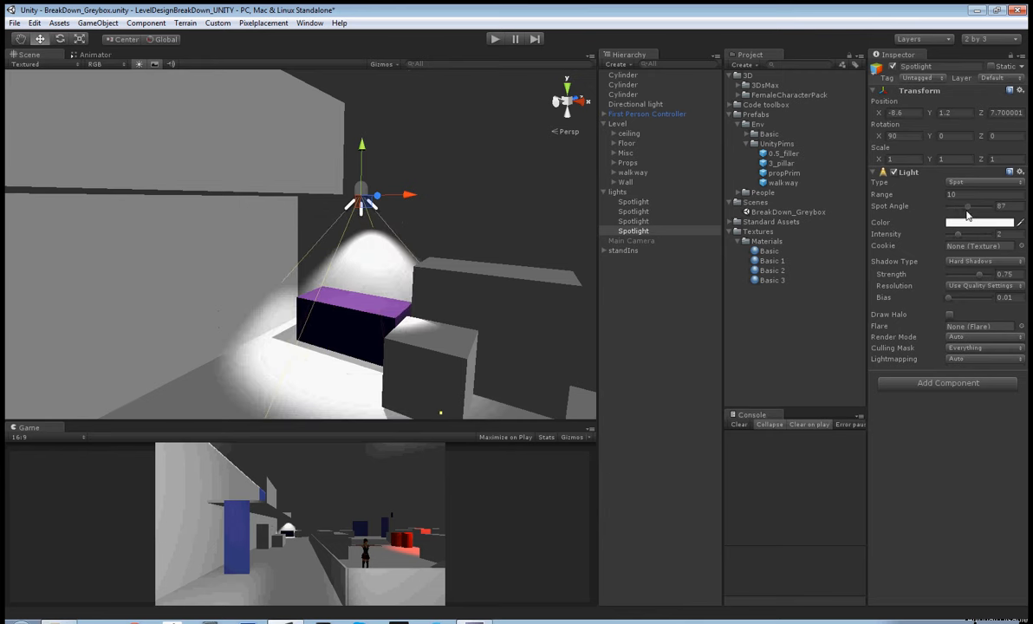
Step: Examine the spotlit purple box from the player's starting position by the blue door and from close up
right_click_drag(347, 372, 1000, 258)
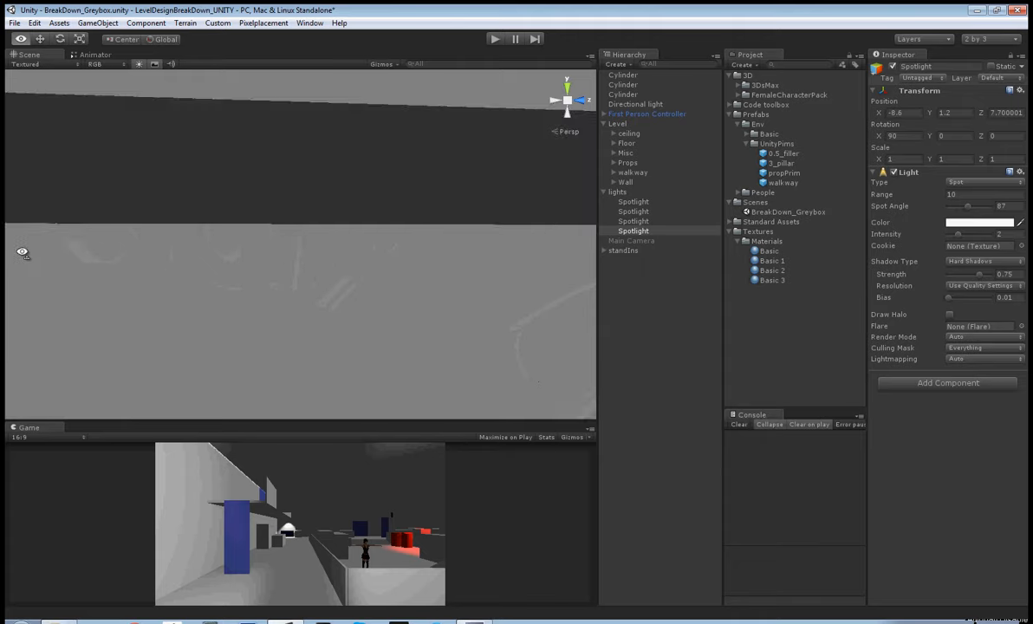
key("f")
right_click_drag(396, 283, 314, 213)
key("f")
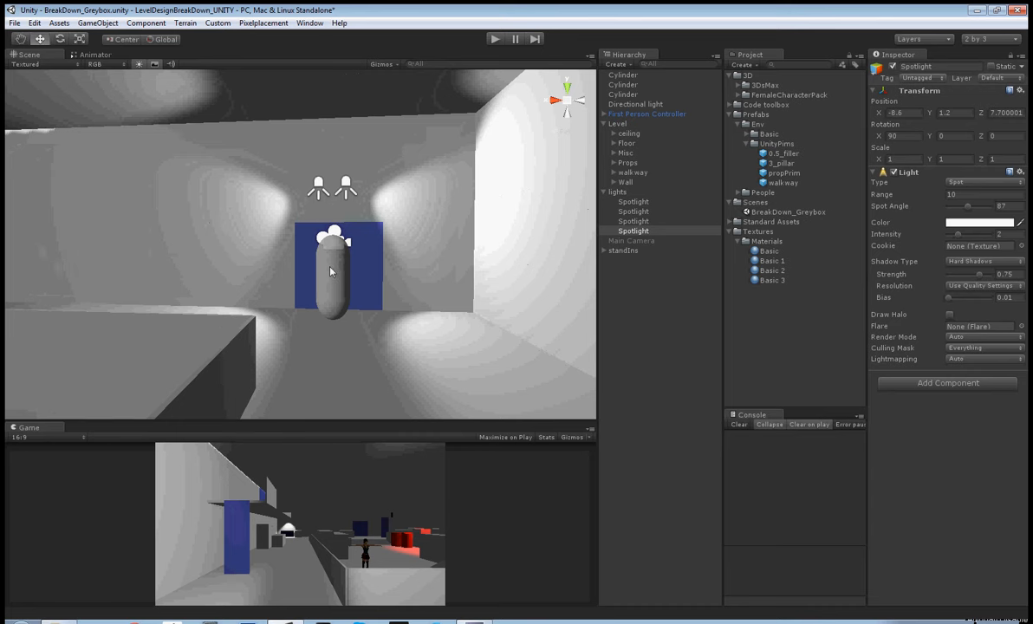
mouse_move(310, 254)
right_mouse_down()
mouse_move(352, 274)
mouse_move(252, 272)
mouse_move(268, 283)
mouse_move(313, 271)
mouse_move(300, 253)
right_mouse_up()
key("f")
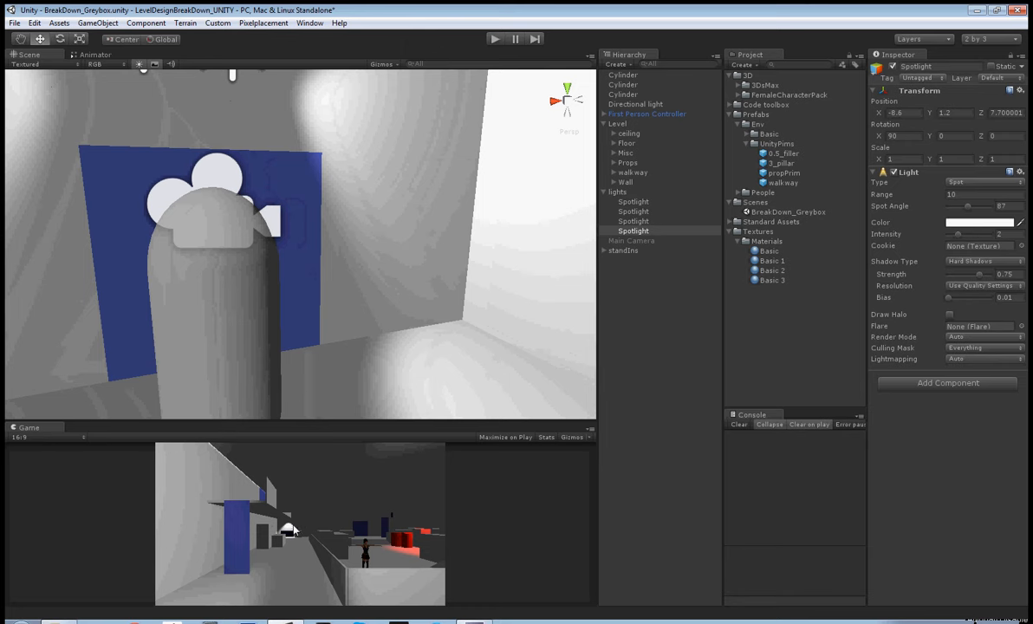
right_click_drag(275, 346, 535, 292)
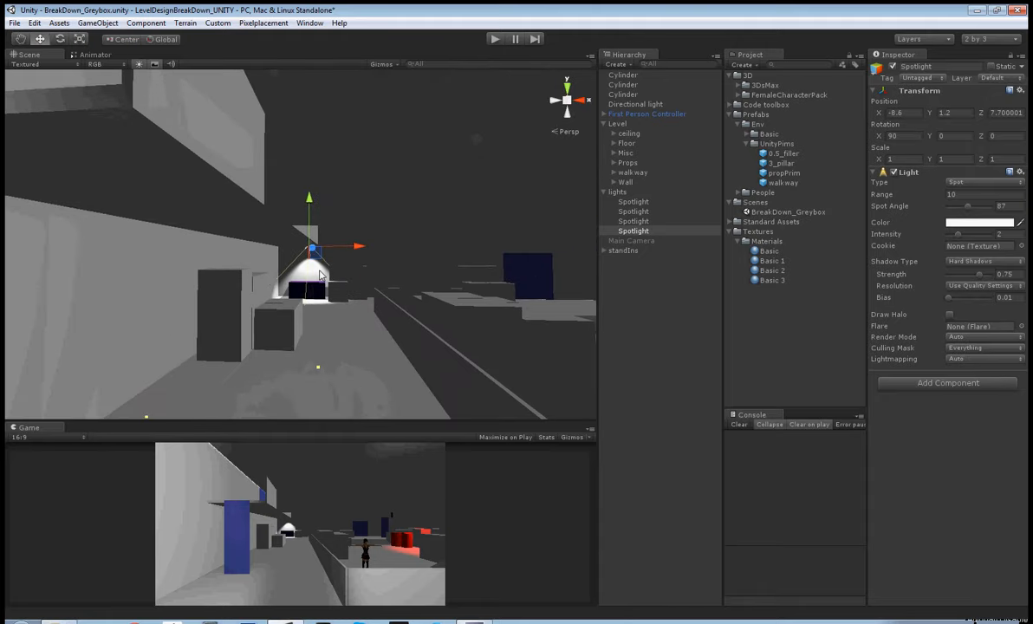
right_click_drag(302, 290, 327, 349)
key("w")
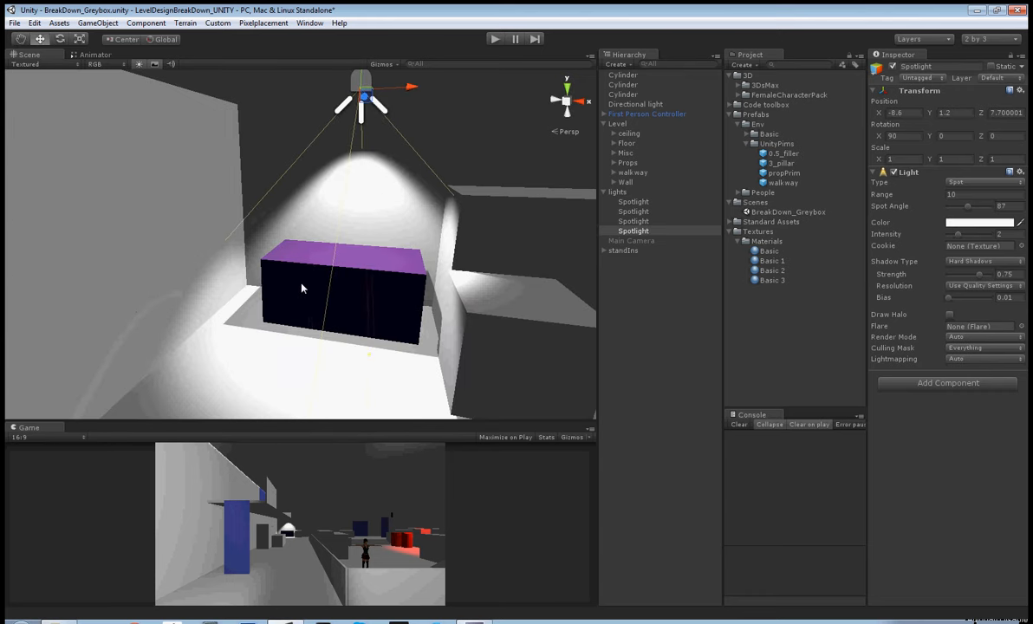
Step: Duplicate the spotlight above the purple box and move the copy to about X -1, Z 0.55
right_click_drag(301, 288, 319, 224)
key("ctrl+d")
left_click_drag(290, 180, 556, 183)
right_click_drag(416, 233, 525, 226)
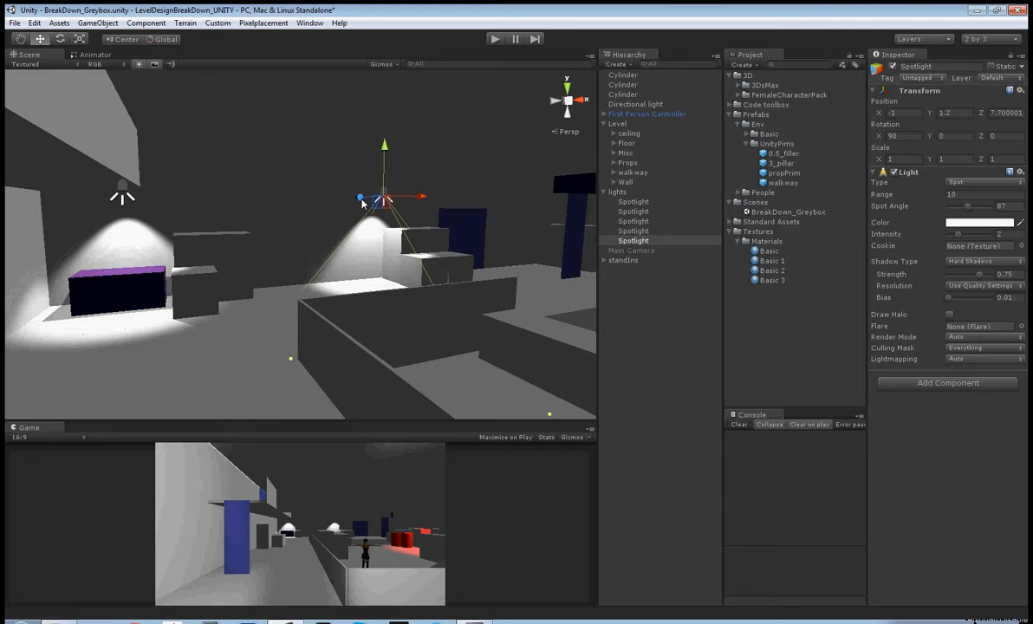
left_click_drag(364, 206, 485, 262)
Step: Raise the duplicated spotlight to a height of about Y 3.45
left_click_drag(618, 303, 756, 293, "alt")
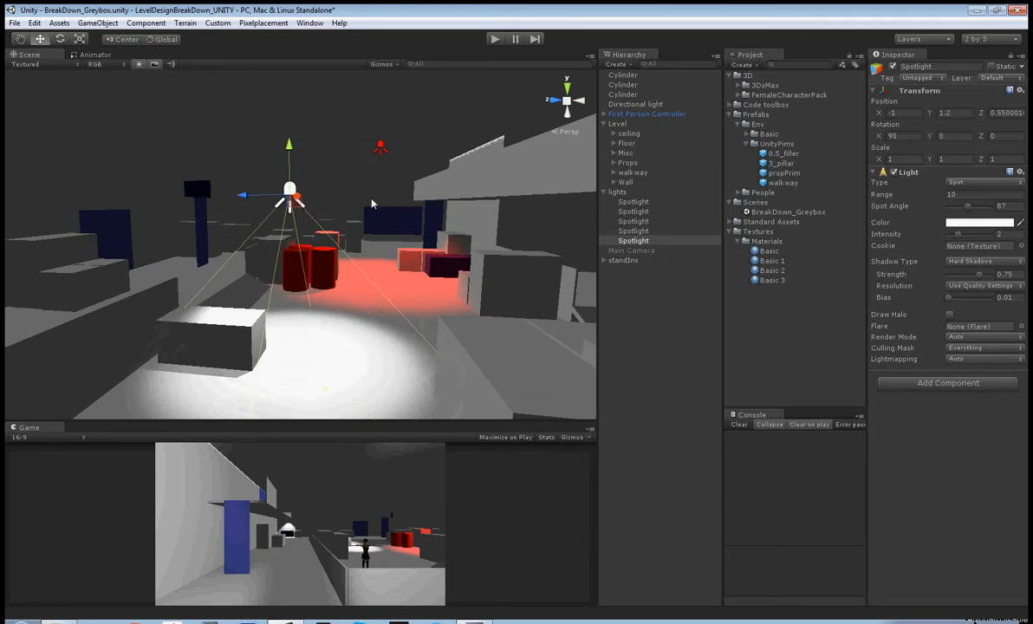
middle_click_drag(304, 155, 300, 199)
left_click_drag(285, 188, 362, 92)
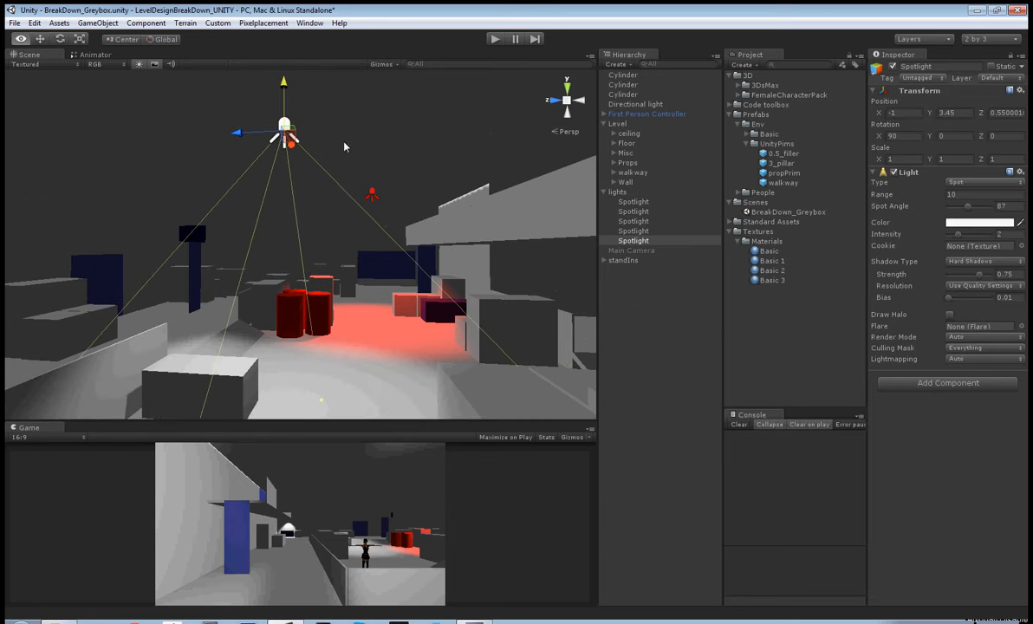
Step: Move the duplicated spotlight along the Z axis to about -2.3 and set its spot angle to 69
left_click_drag(346, 144, 522, 190, "alt")
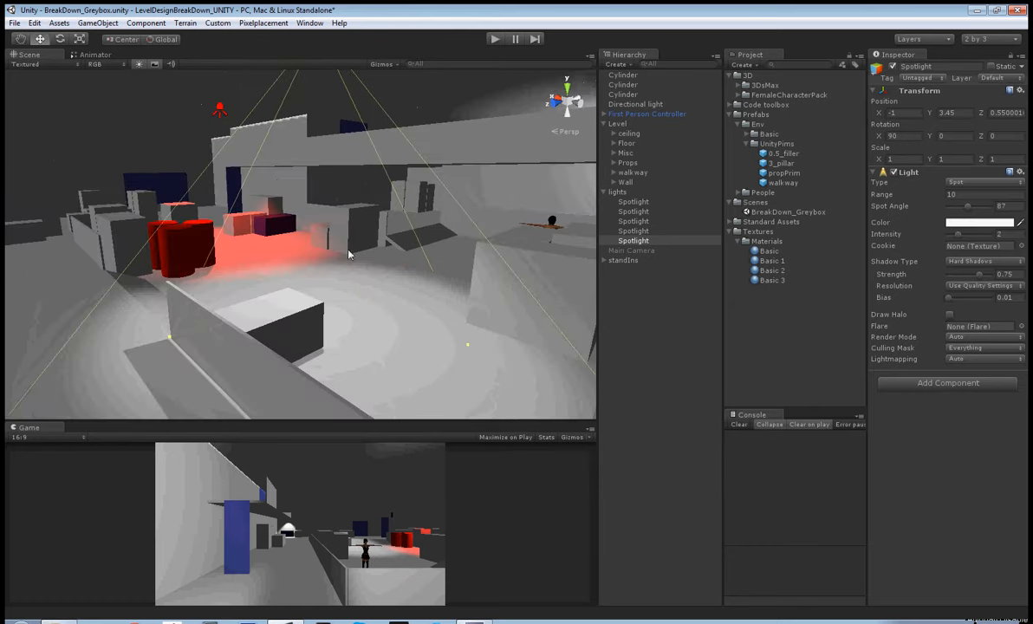
left_click_drag(348, 254, 413, 241, "alt")
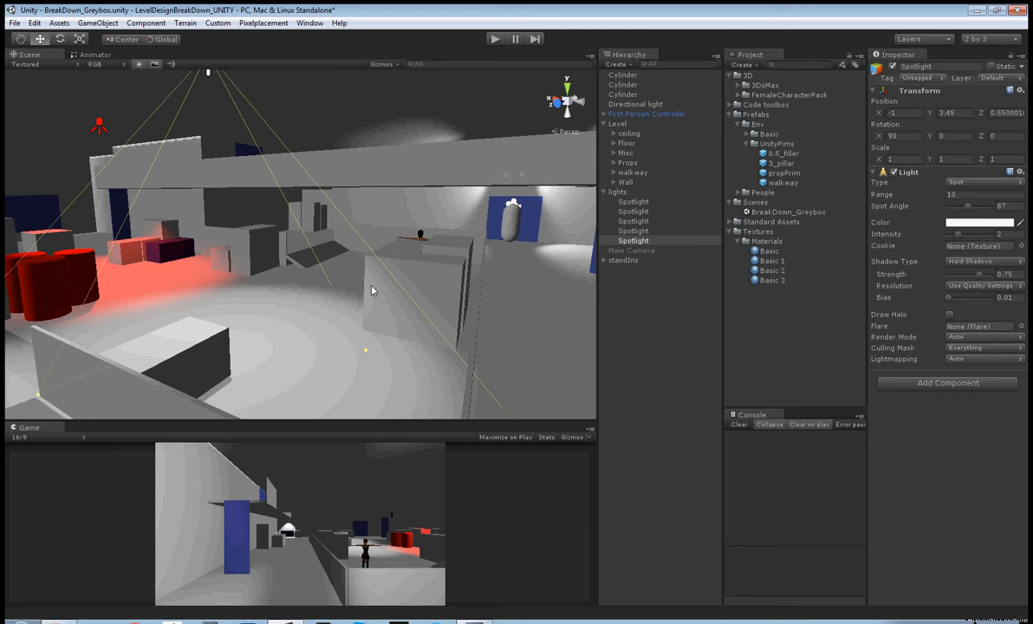
right_click_drag(390, 230, 315, 167)
left_click_drag(286, 133, 377, 160)
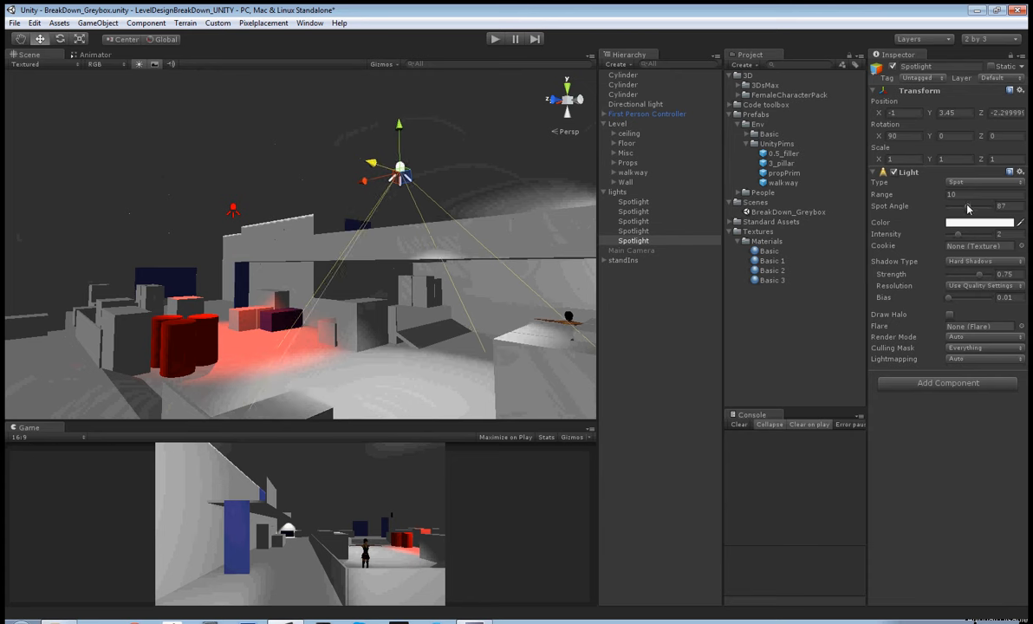
left_click_drag(968, 206, 963, 208)
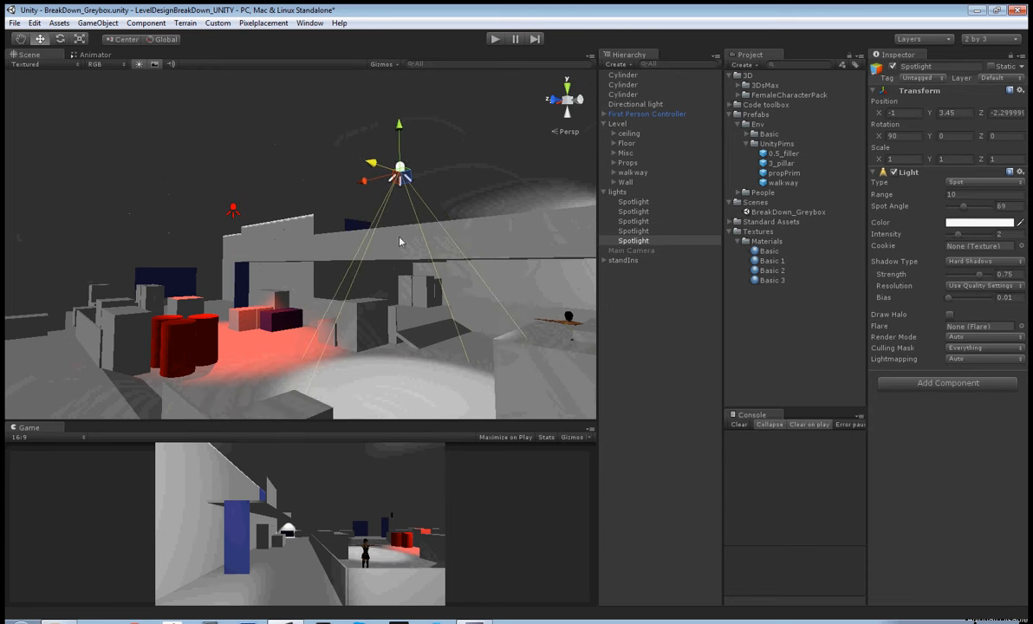
Step: Select the two spotlights above the blue door and shift them slightly along the X axis
left_click_drag(371, 219, 592, 256, "alt")
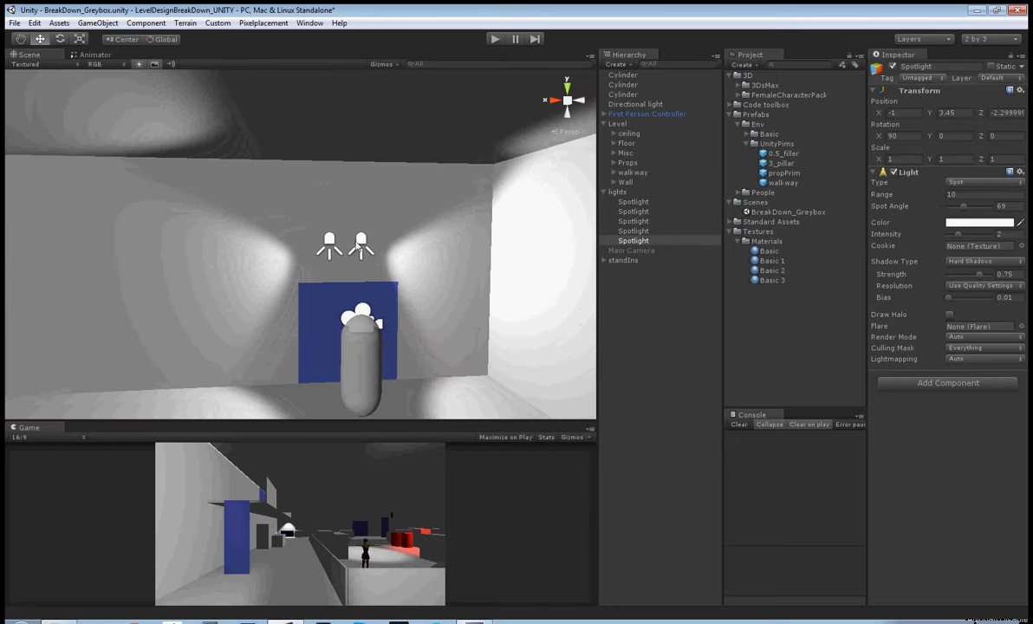
left_click(361, 247)
left_click(329, 246, "shift")
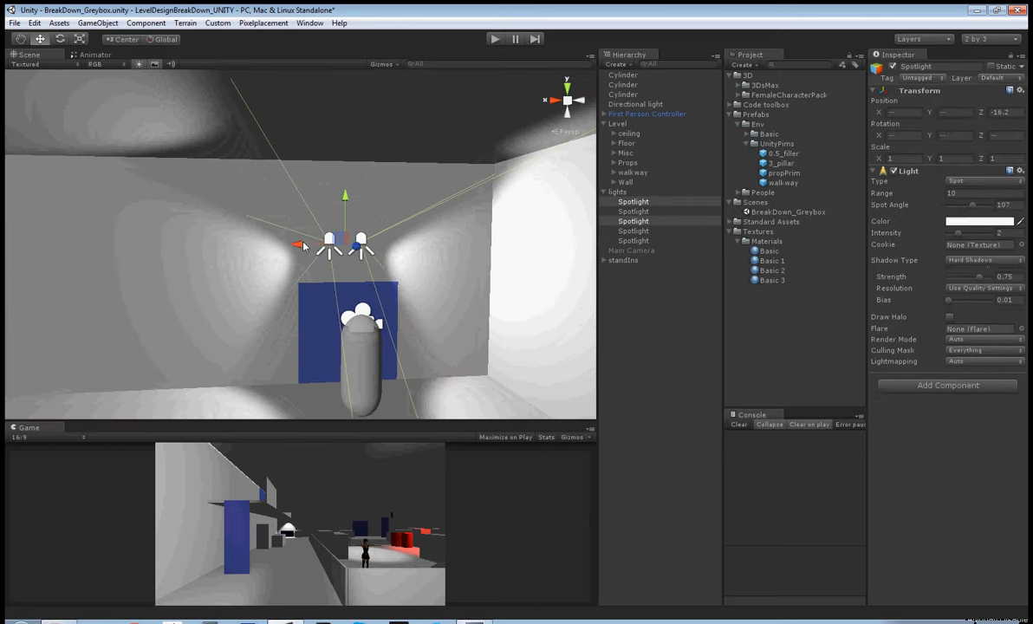
left_click_drag(301, 247, 310, 247)
Step: Examine the lighting along the path from the blue door past the spotlit purple box to the red-lit cylinders
mouse_move(310, 247)
right_mouse_down()
mouse_move(295, 262)
mouse_move(275, 241)
mouse_move(301, 240)
mouse_move(282, 224)
mouse_move(321, 214)
mouse_move(315, 236)
mouse_move(290, 237)
mouse_move(309, 244)
right_mouse_up()
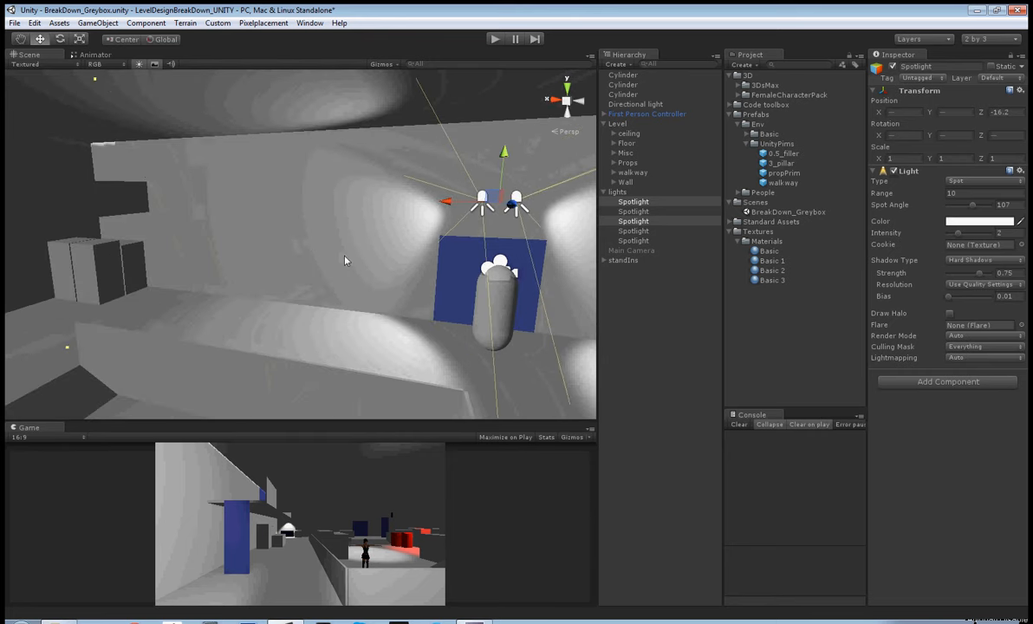
right_click_drag(344, 260, 304, 251)
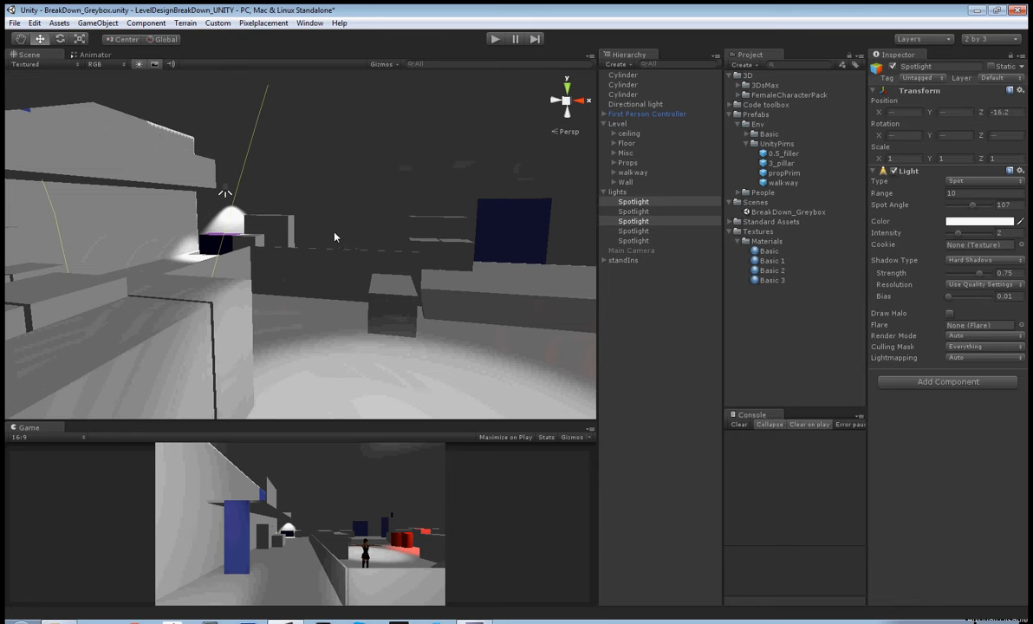
right_click_drag(334, 236, 458, 217)
key("f")
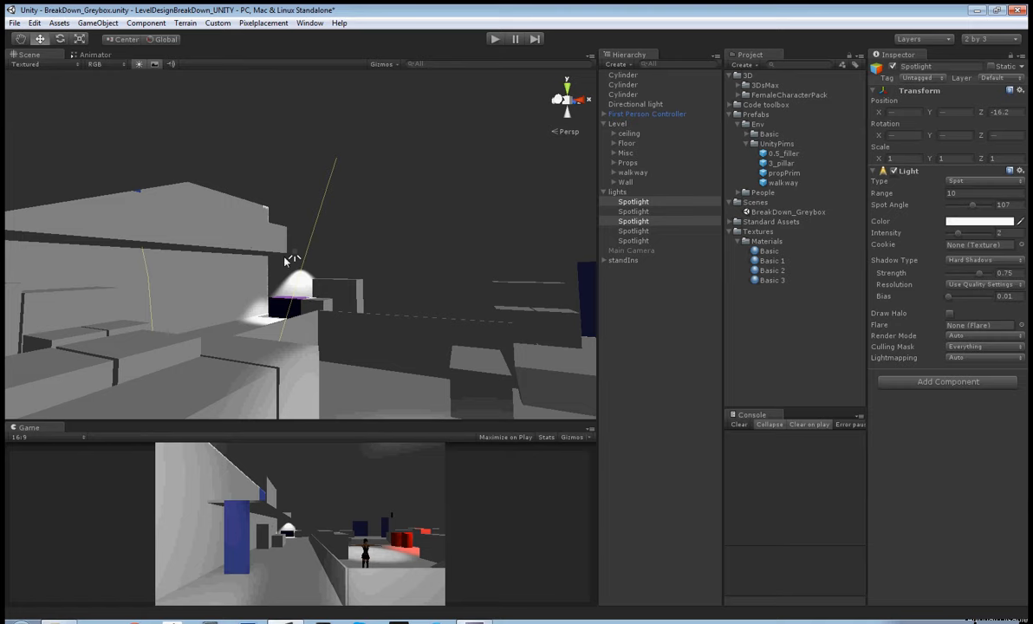
right_click_drag(278, 313, 530, 340)
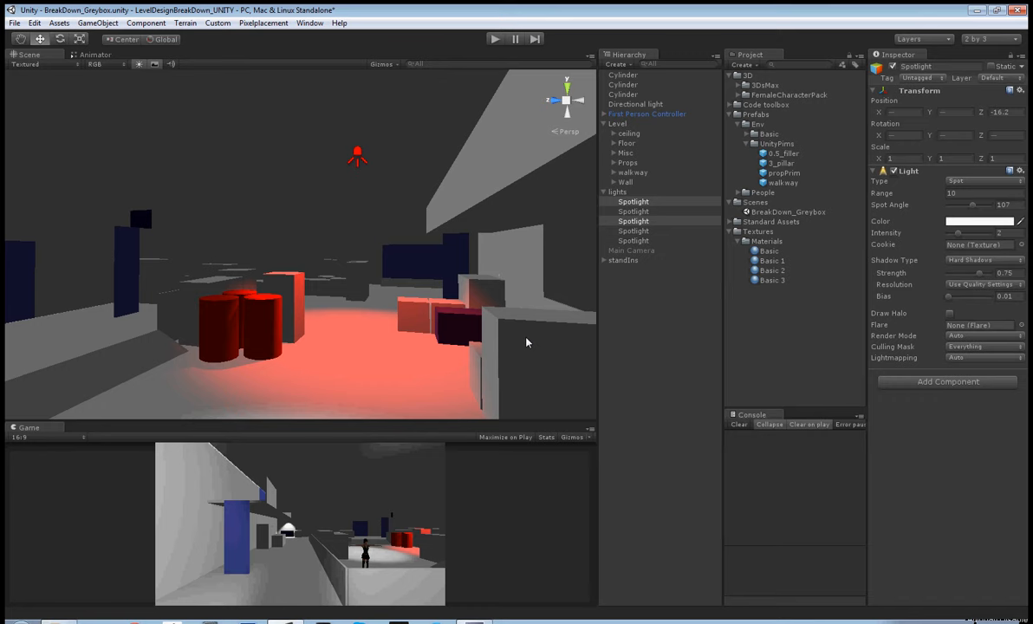
key("w")
mouse_move(446, 289)
right_mouse_down()
mouse_move(443, 257)
mouse_move(458, 255)
mouse_move(434, 261)
mouse_move(439, 286)
mouse_move(452, 286)
right_mouse_up()
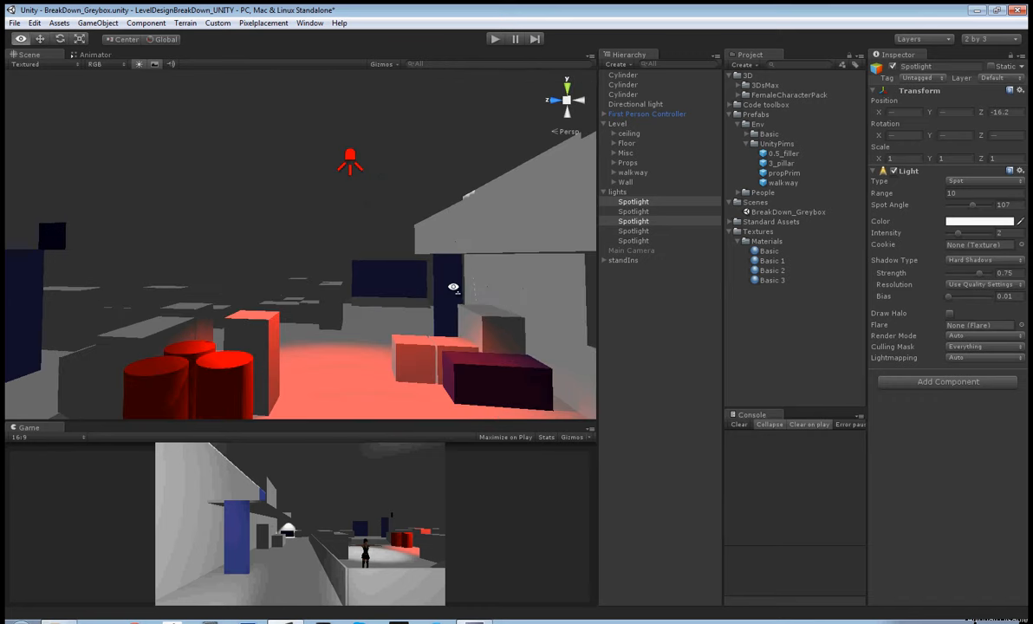
Step: Recolour the red spotlight above the cylinders and purple box to orange, RGB 255, 91, 0
left_click(350, 156)
left_click(996, 223)
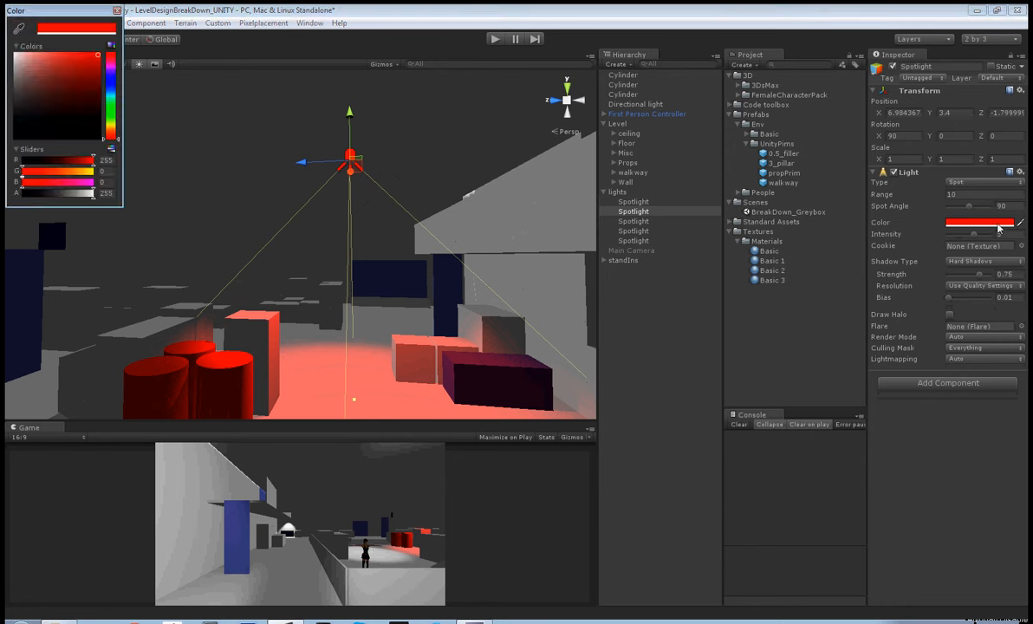
left_click(113, 136)
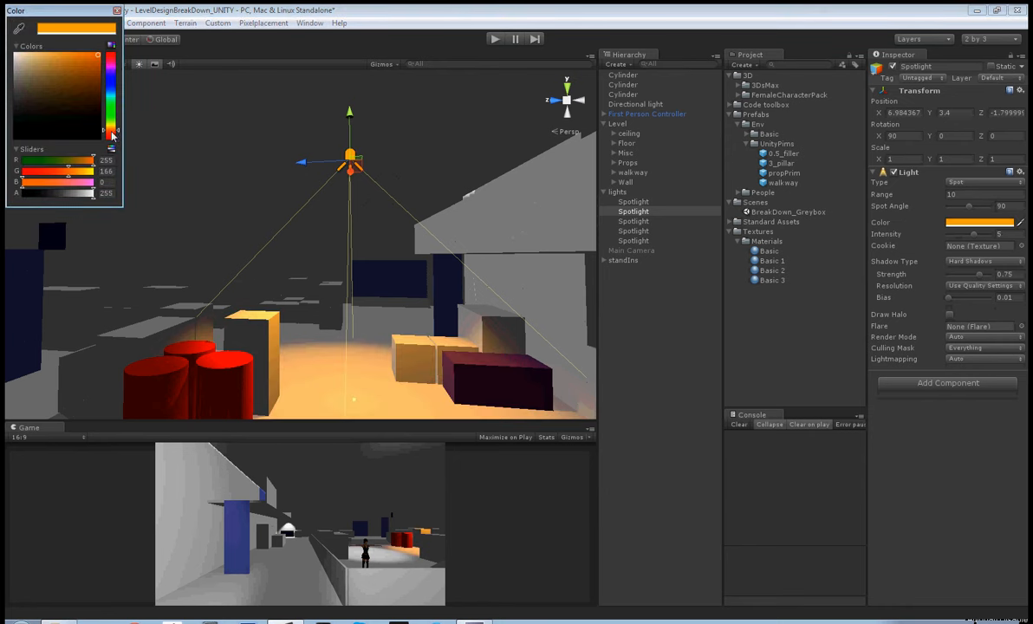
left_click_drag(113, 136, 113, 132)
left_click(403, 233)
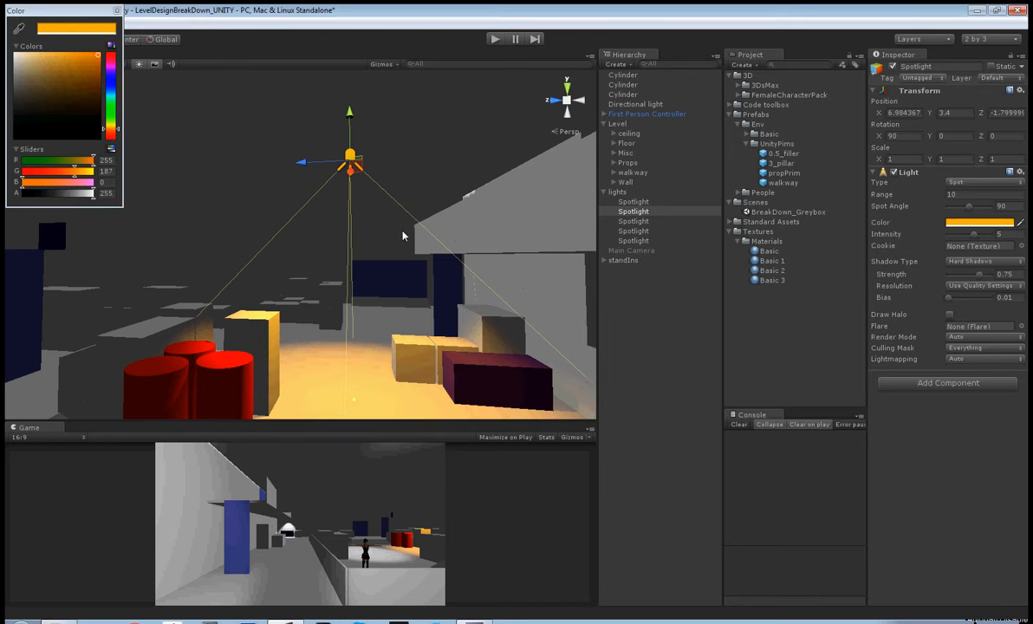
mouse_move(359, 256)
right_mouse_down()
mouse_move(351, 303)
mouse_move(362, 238)
right_mouse_up()
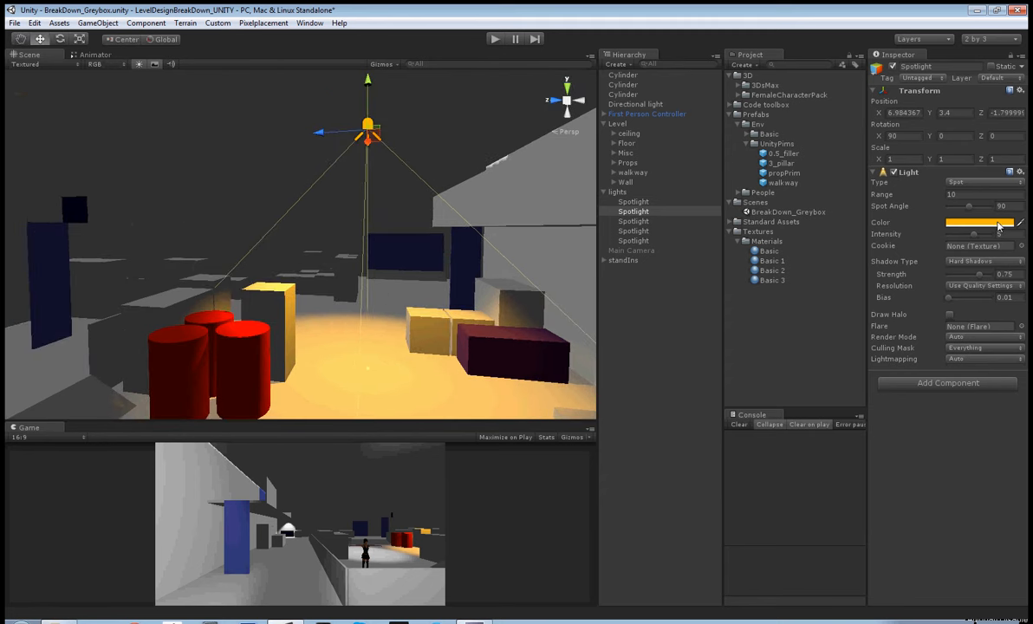
left_click(998, 223)
left_click_drag(111, 141, 114, 138)
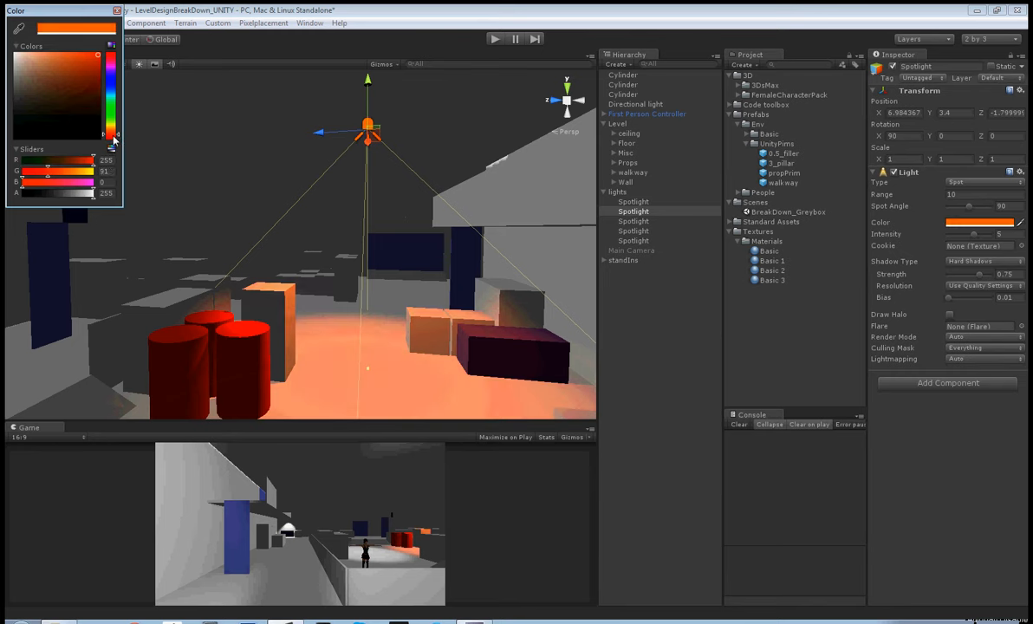
left_click(117, 10)
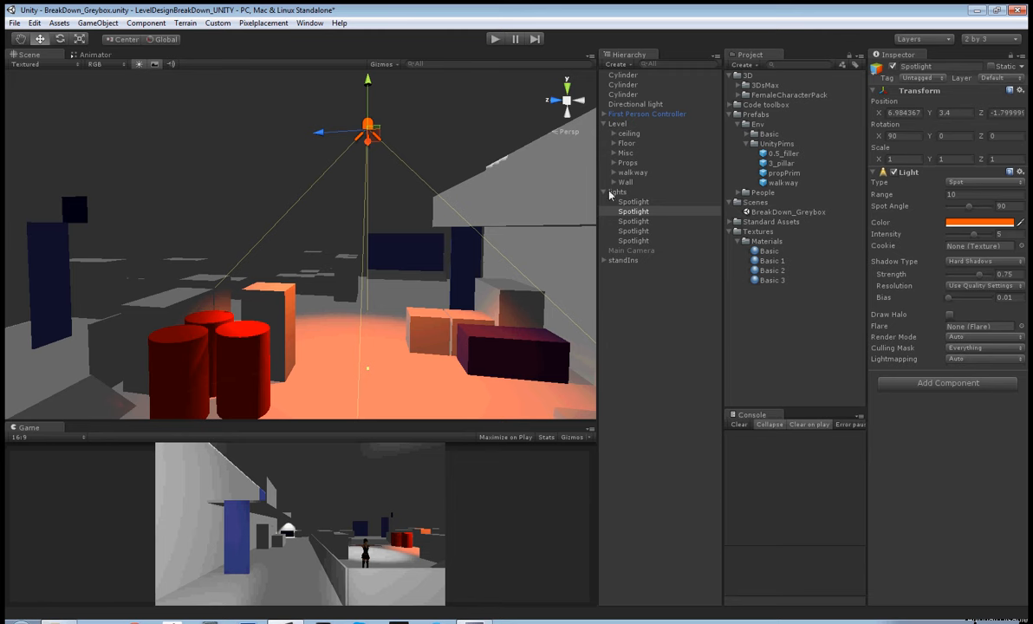
Step: Select the three red cylinders and move them out of the orange light to the edge of the neighbouring white-lit area
right_click_drag(342, 283, 305, 286)
left_click(294, 298)
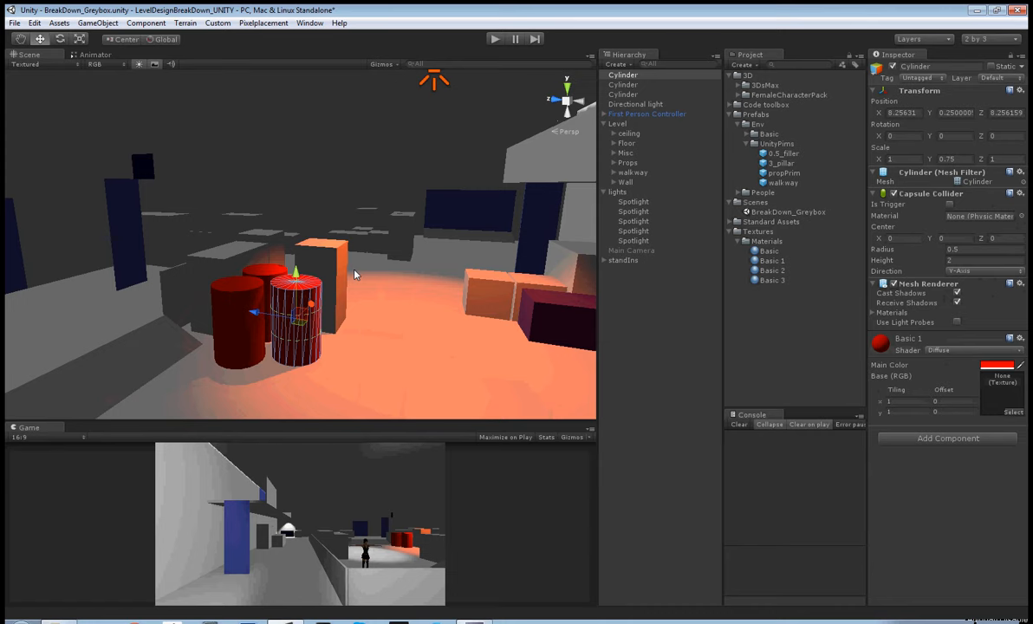
right_click_drag(354, 273, 274, 292)
key("w")
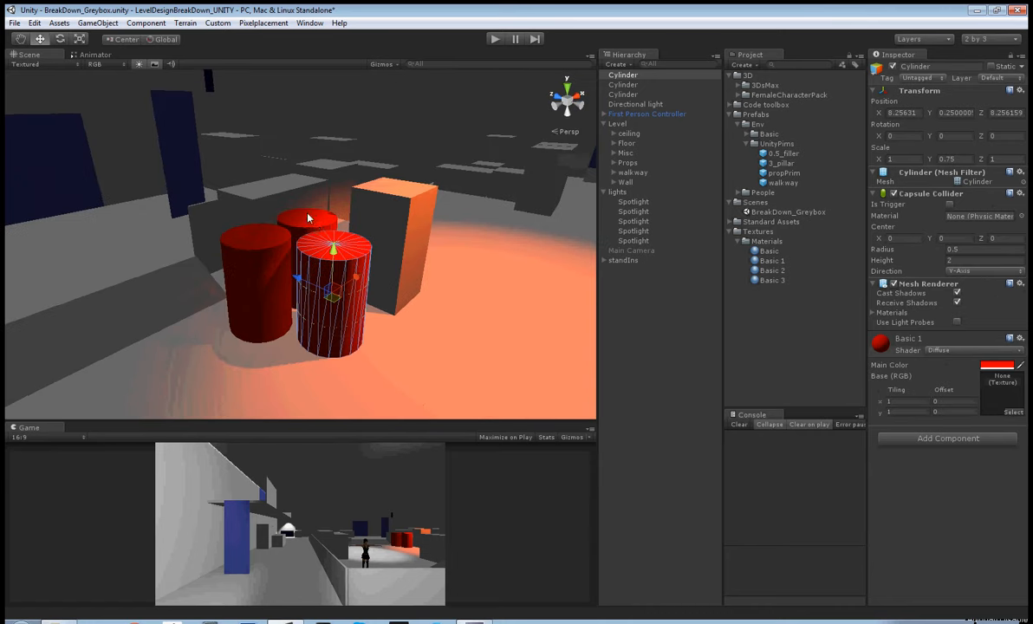
left_click(278, 212, "shift")
left_click(237, 238, "shift")
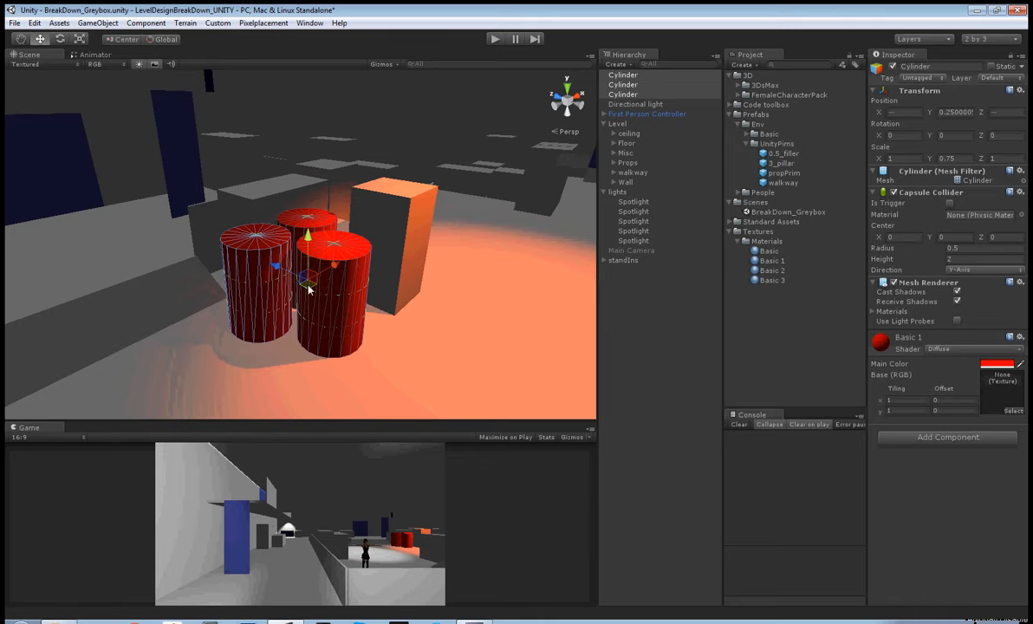
right_click_drag(299, 288, 445, 300)
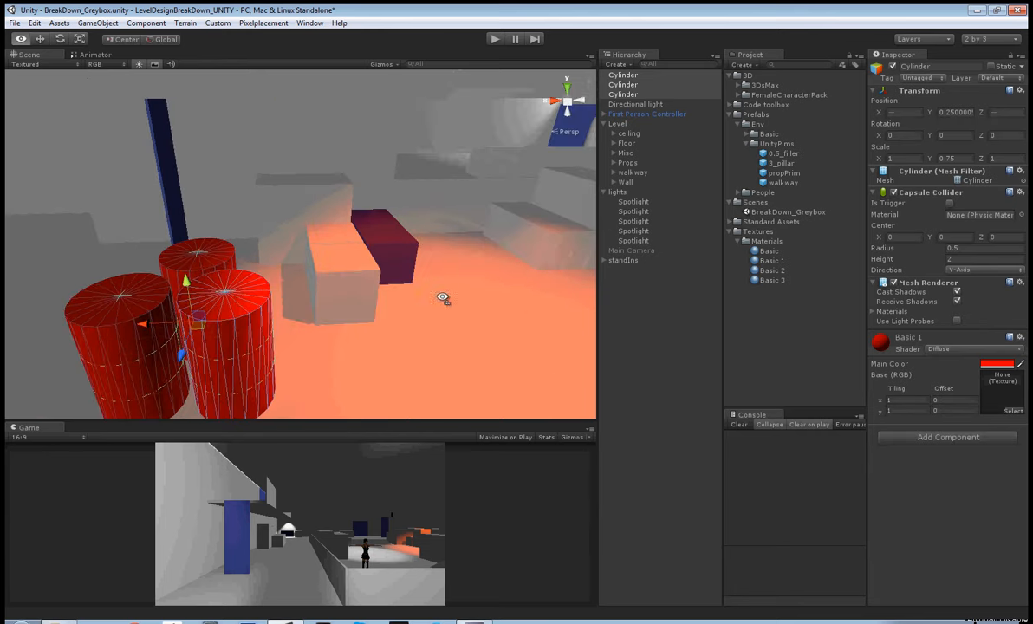
left_click_drag(190, 320, 517, 273)
right_click_drag(350, 312, 418, 277)
left_click_drag(345, 284, 429, 241)
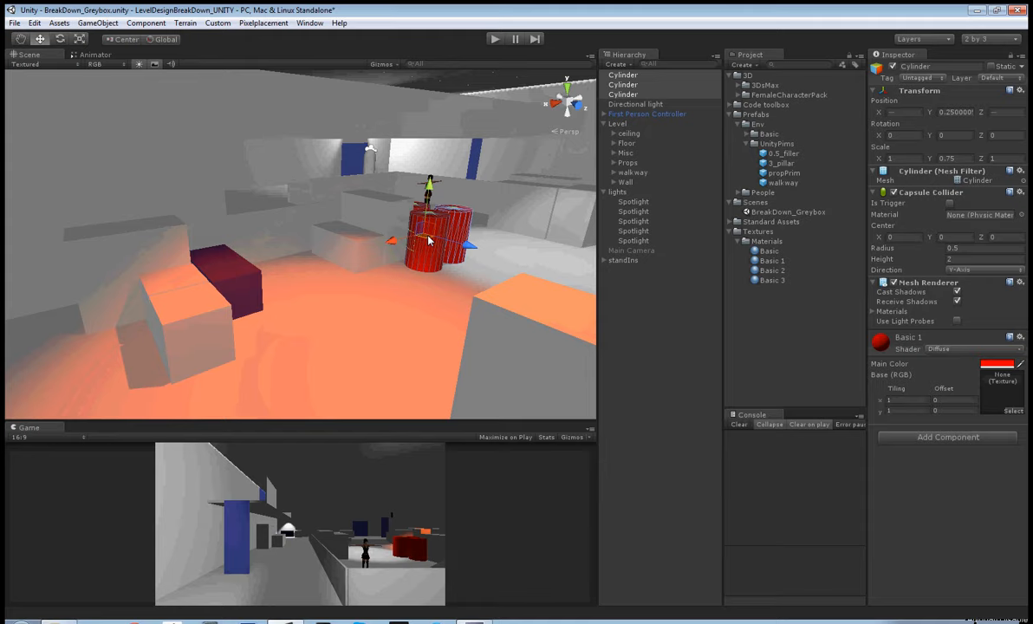
key("w")
right_click_drag(429, 240, 318, 326)
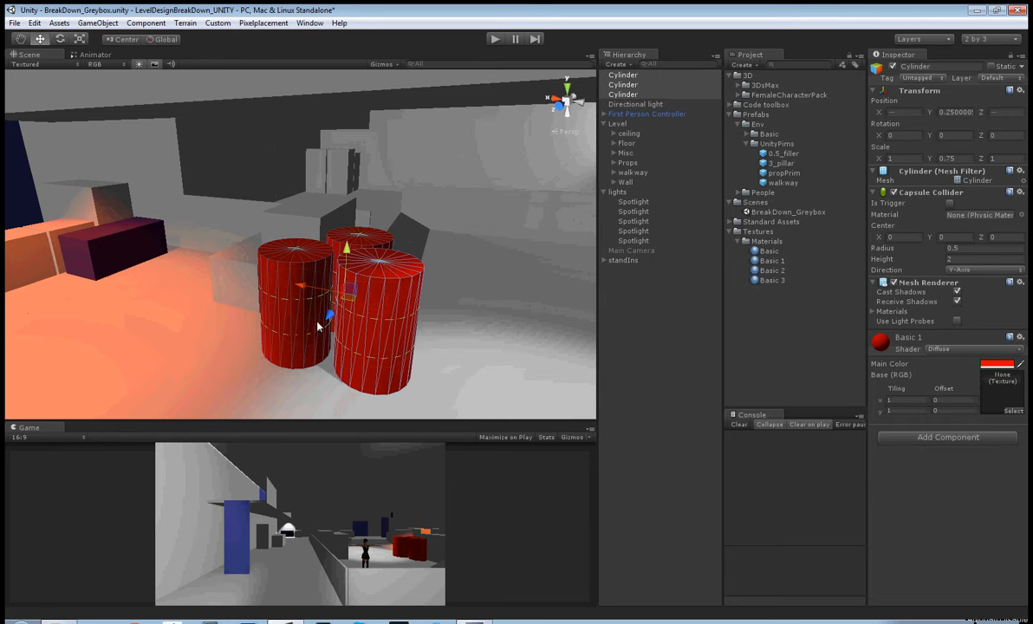
left_click_drag(329, 317, 332, 314)
Step: Duplicate the three red cylinders and place the copies on the opposite side of the white-lit area
right_click_drag(411, 308, 461, 306)
left_click(341, 272)
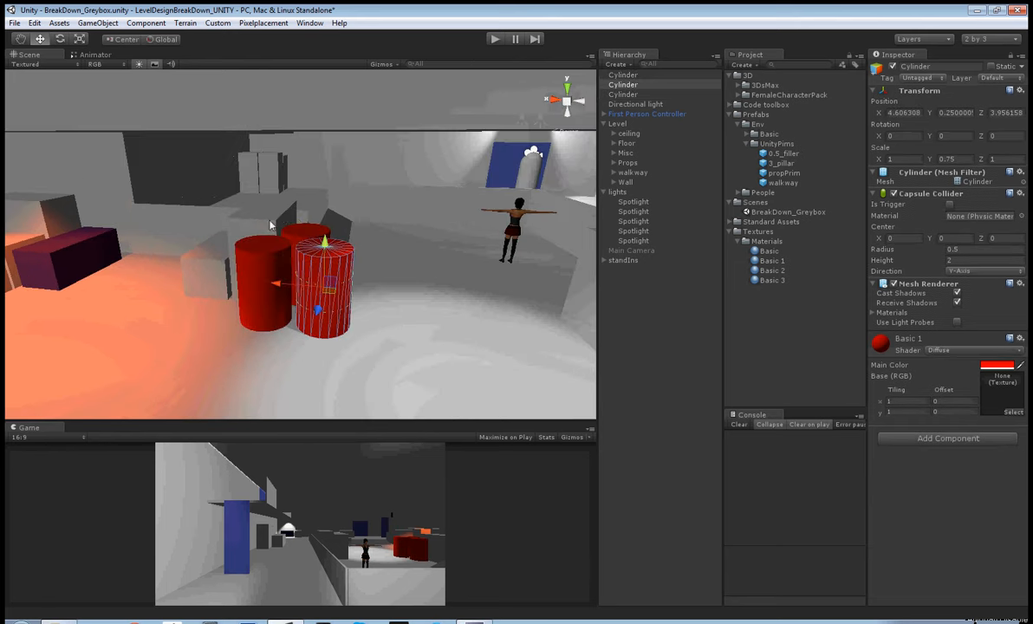
right_click_drag(303, 267, 312, 289)
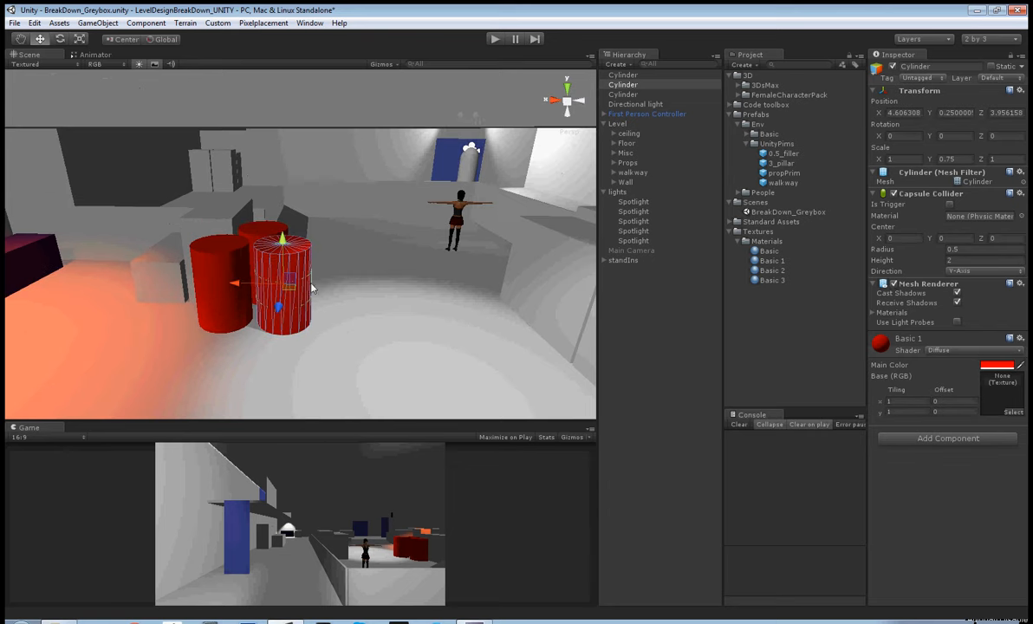
left_click(256, 227, "shift")
left_click_drag(218, 272, 378, 312)
key("ctrl+z")
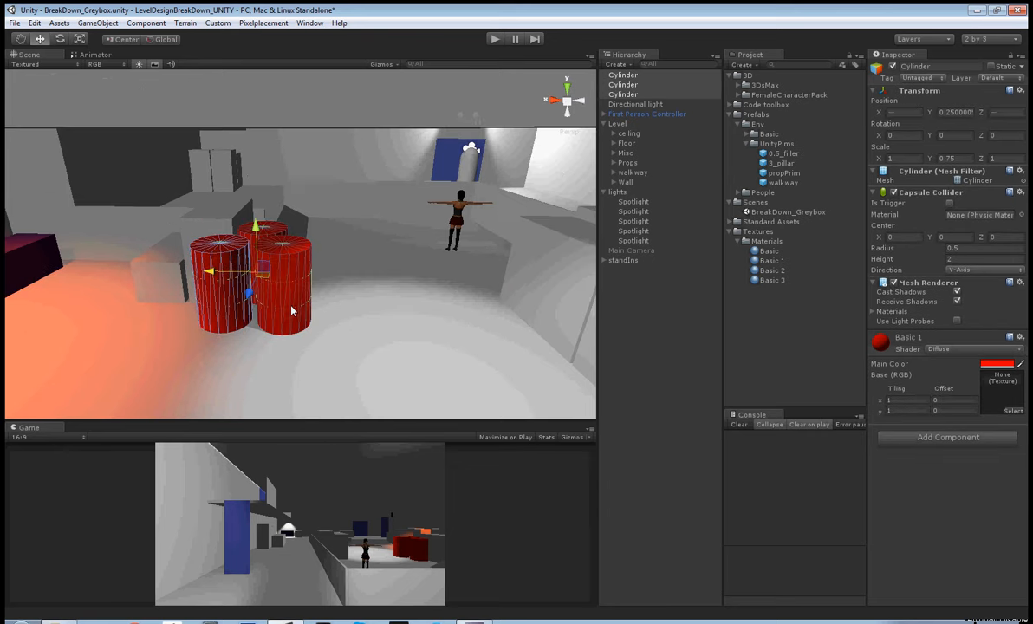
key("ctrl+d")
left_click_drag(213, 271, 404, 297)
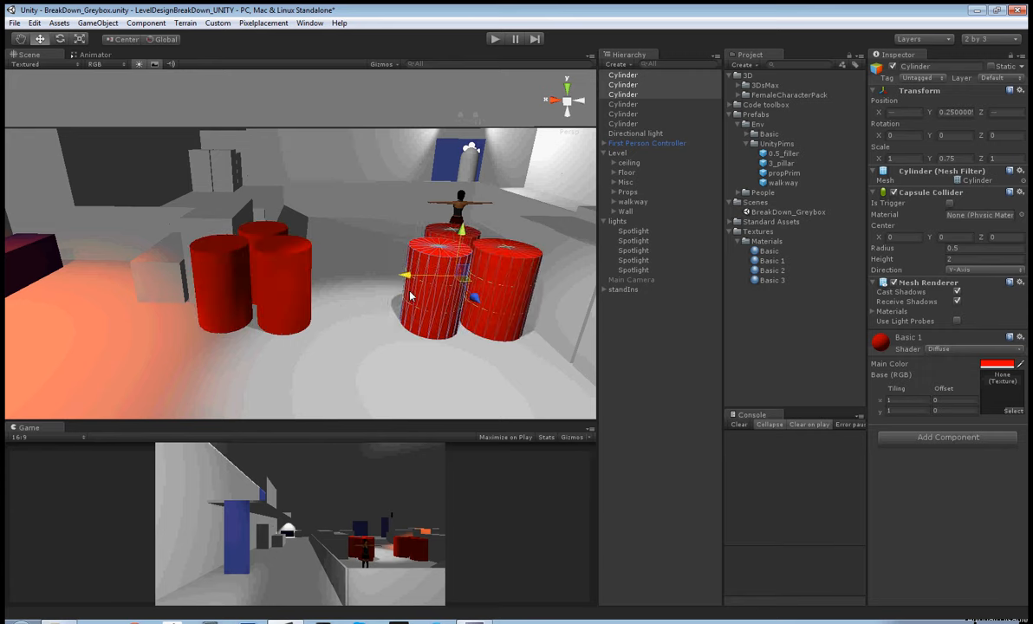
left_click_drag(355, 323, 512, 357, "alt")
left_click_drag(377, 223, 468, 295)
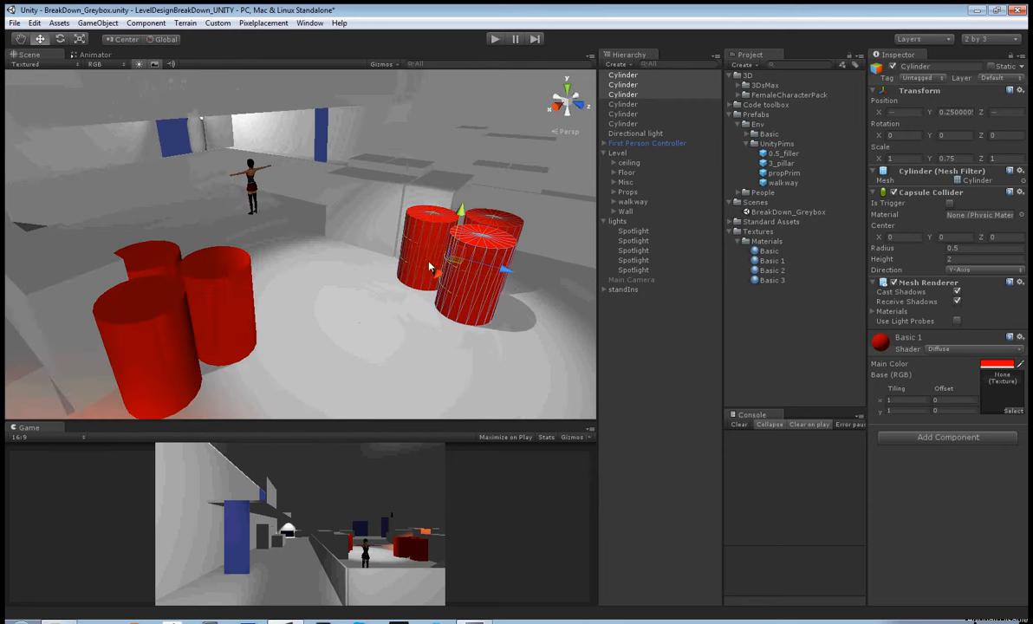
Step: Tip the front duplicated cylinder onto its side with a Z rotation of about -90 and lower it to the floor
right_click_drag(438, 292, 469, 296)
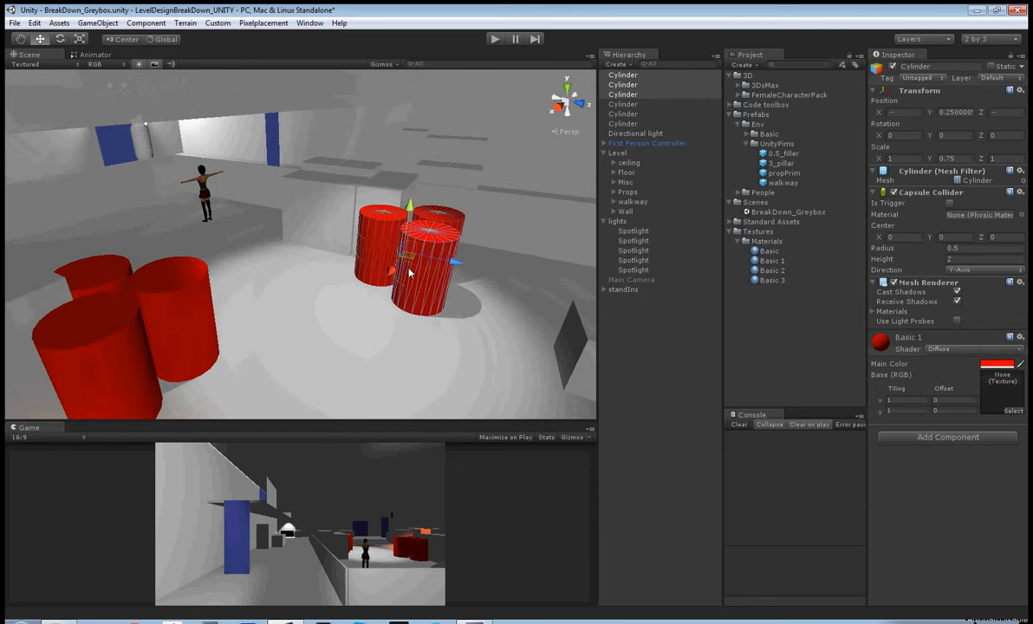
left_click(410, 274)
key("e")
left_click_drag(410, 273, 397, 369)
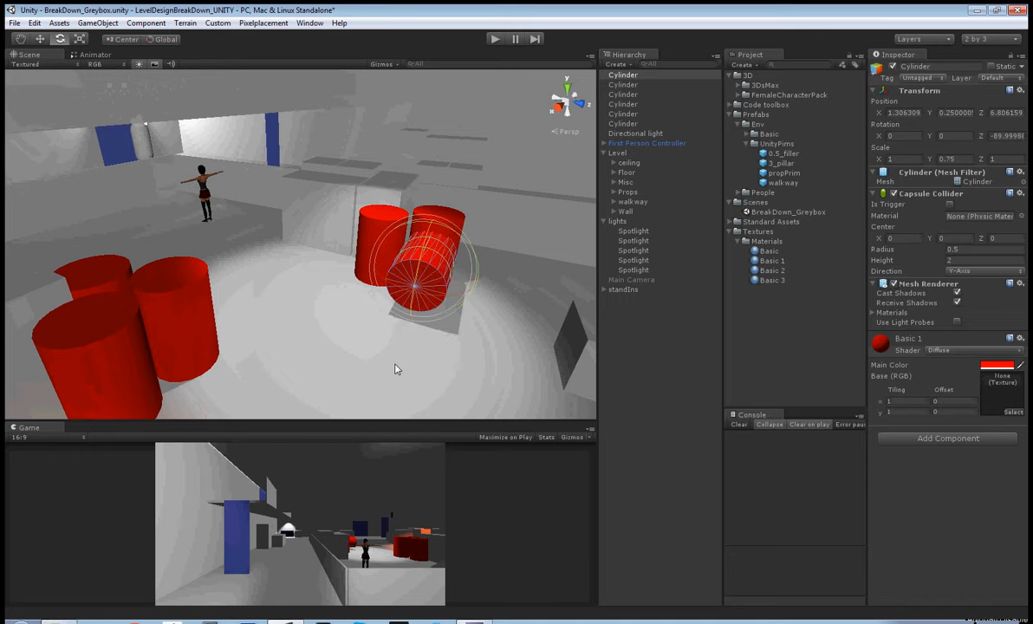
key("w")
right_click_drag(397, 367, 426, 320)
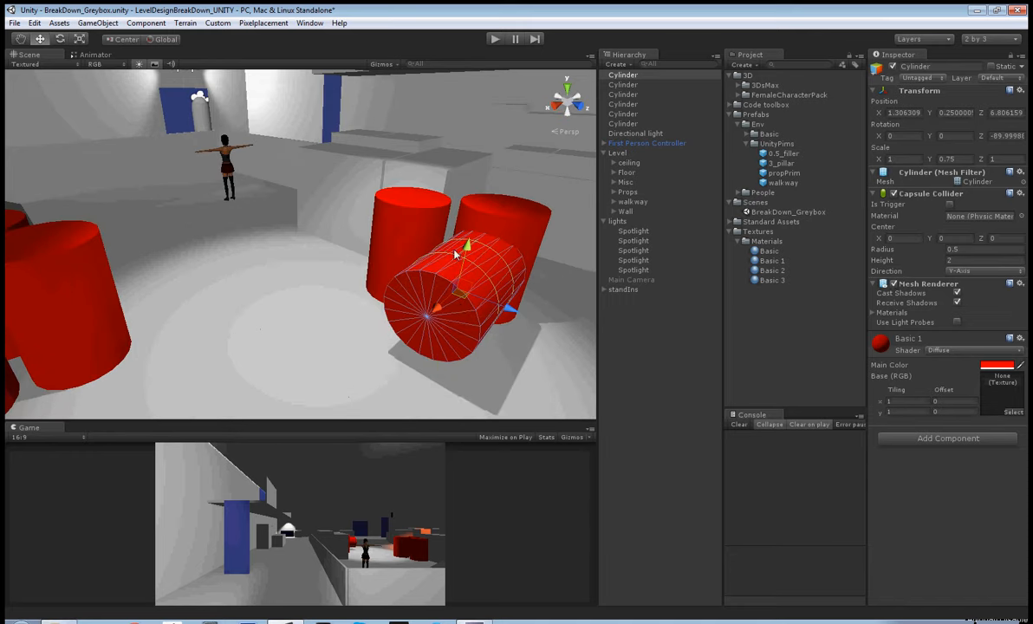
left_click_drag(468, 260, 463, 288, "ctrl")
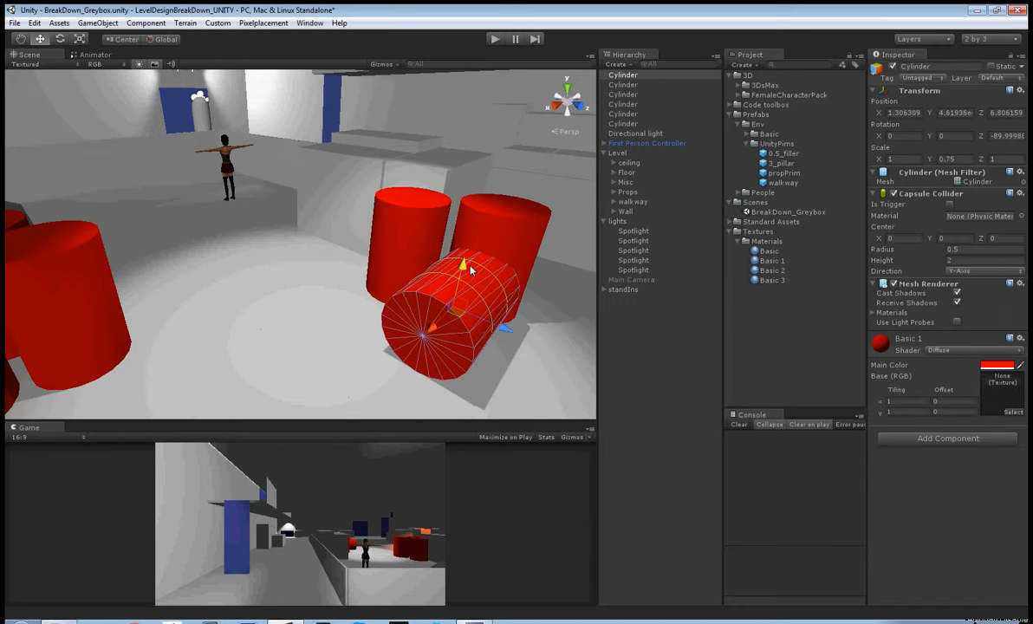
Step: Turn the toppled cylinder to a Y rotation of about 30
key("e")
left_click_drag(432, 322, 503, 347, "ctrl")
key("s")
right_click_drag(504, 347, 472, 312)
key("w")
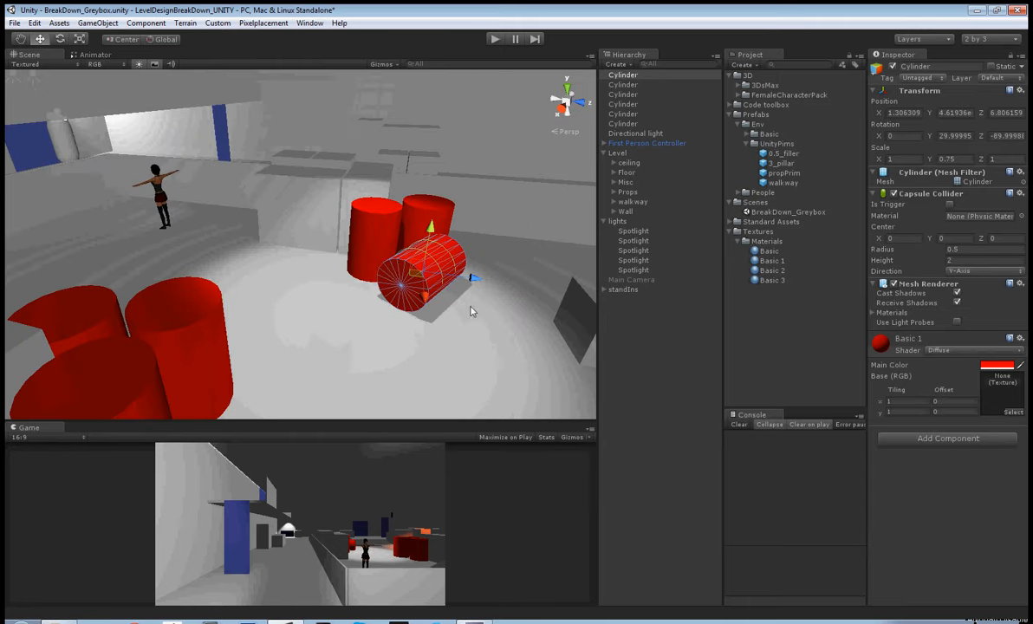
Step: Select the three duplicated cylinders and rotate them slightly together as a group
left_click(418, 213, "shift")
left_click(369, 224, "shift")
right_click_drag(370, 223, 370, 260)
key("e")
left_click_drag(369, 261, 399, 271)
key("w")
right_click_drag(398, 271, 376, 258)
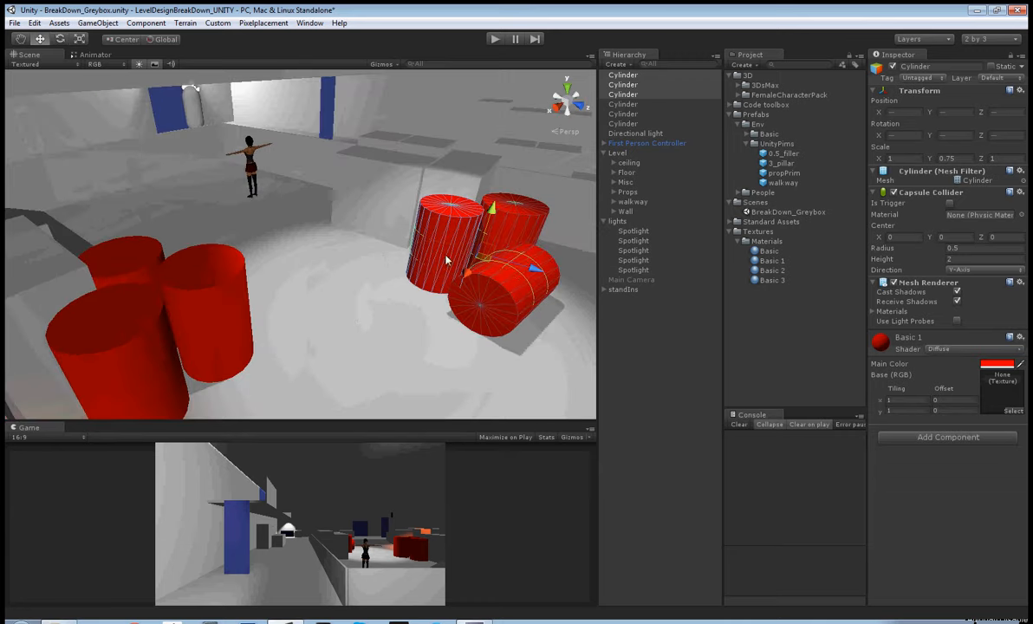
Step: Move the three duplicated cylinders along the Z axis out of the white spotlight's bright centre, next to the low ledge
left_click_drag(563, 274, 495, 279, "alt")
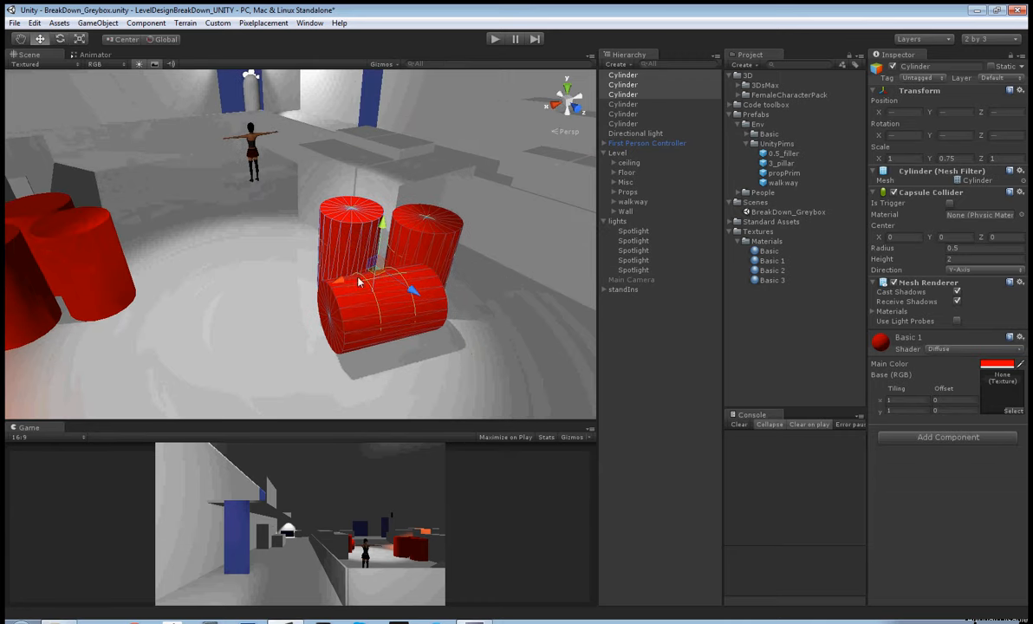
left_click_drag(379, 280, 441, 280, "alt")
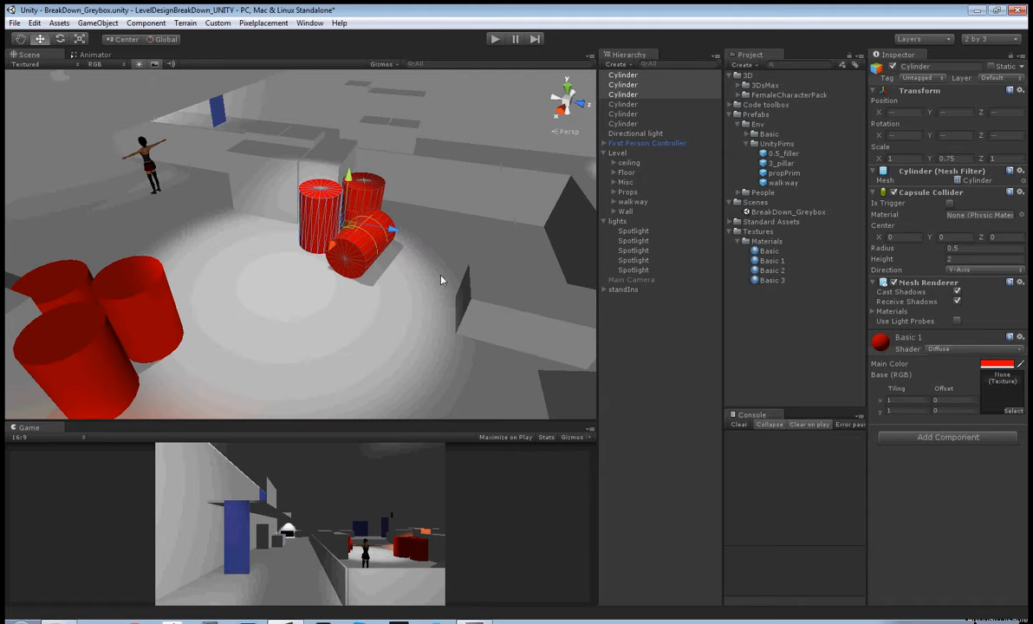
left_click_drag(347, 228, 469, 225)
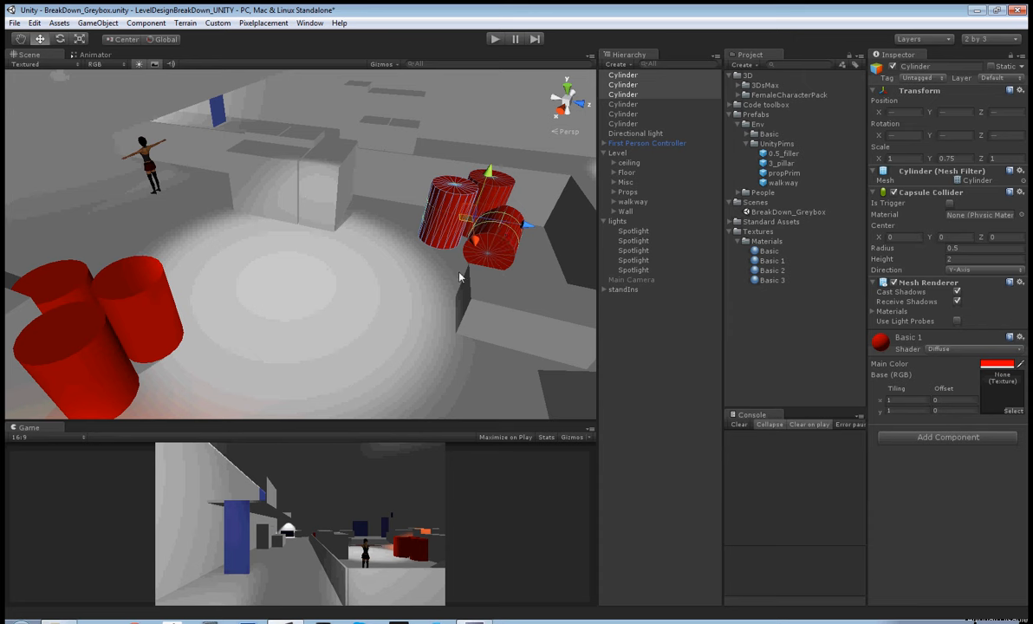
right_click_drag(407, 265, 363, 268)
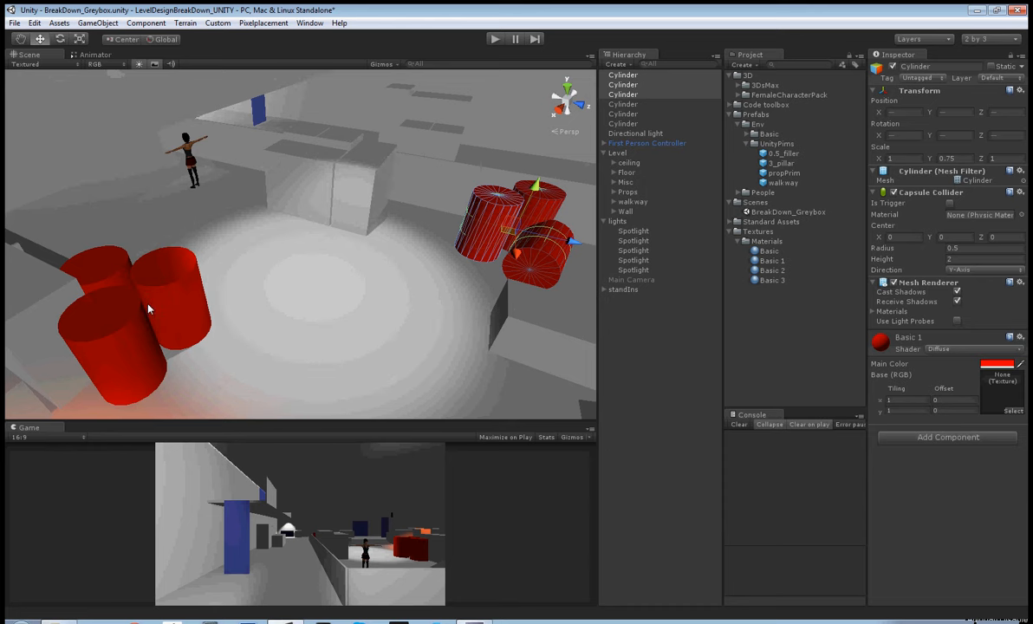
key("w")
right_click_drag(227, 296, 317, 273)
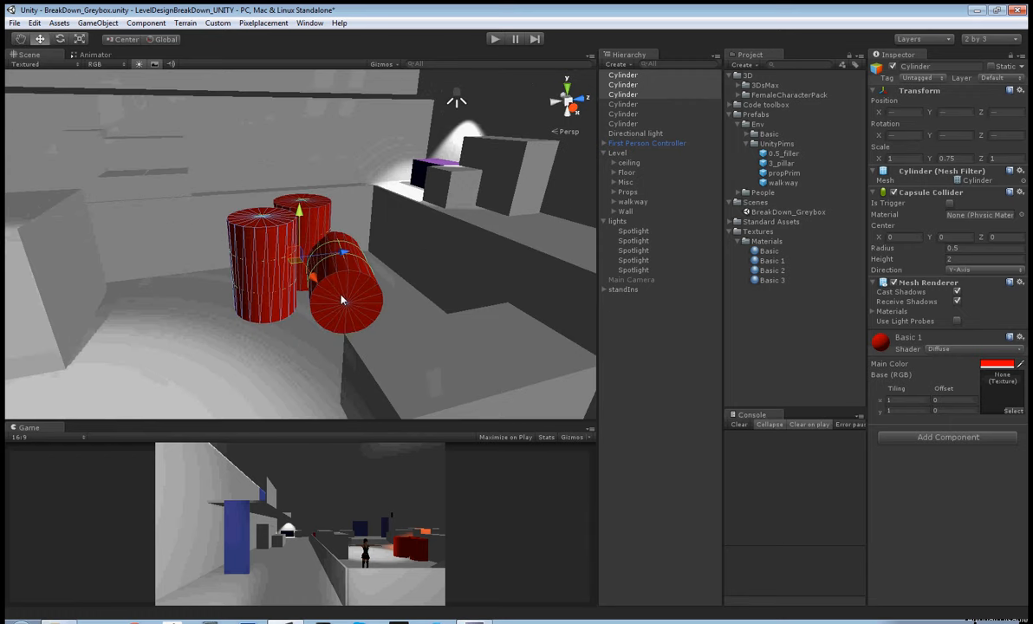
Step: Move the toppled cylinder away from the two upright copies to about X -0.25, Z 10.2
left_click(317, 274)
key("e")
key("w")
left_click_drag(367, 277, 327, 300)
key("e")
right_click_drag(341, 320, 333, 318)
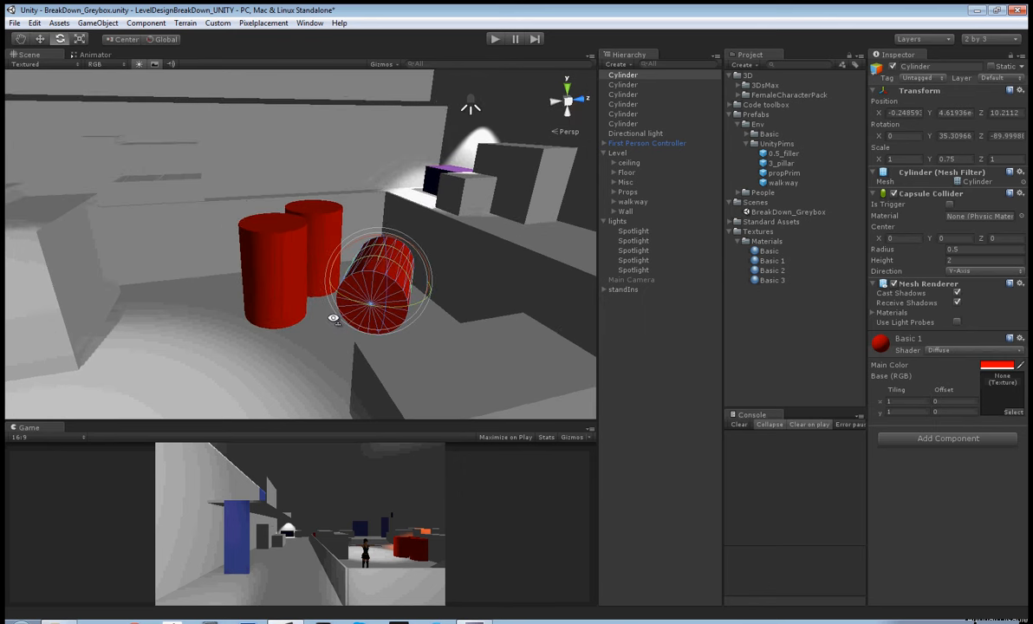